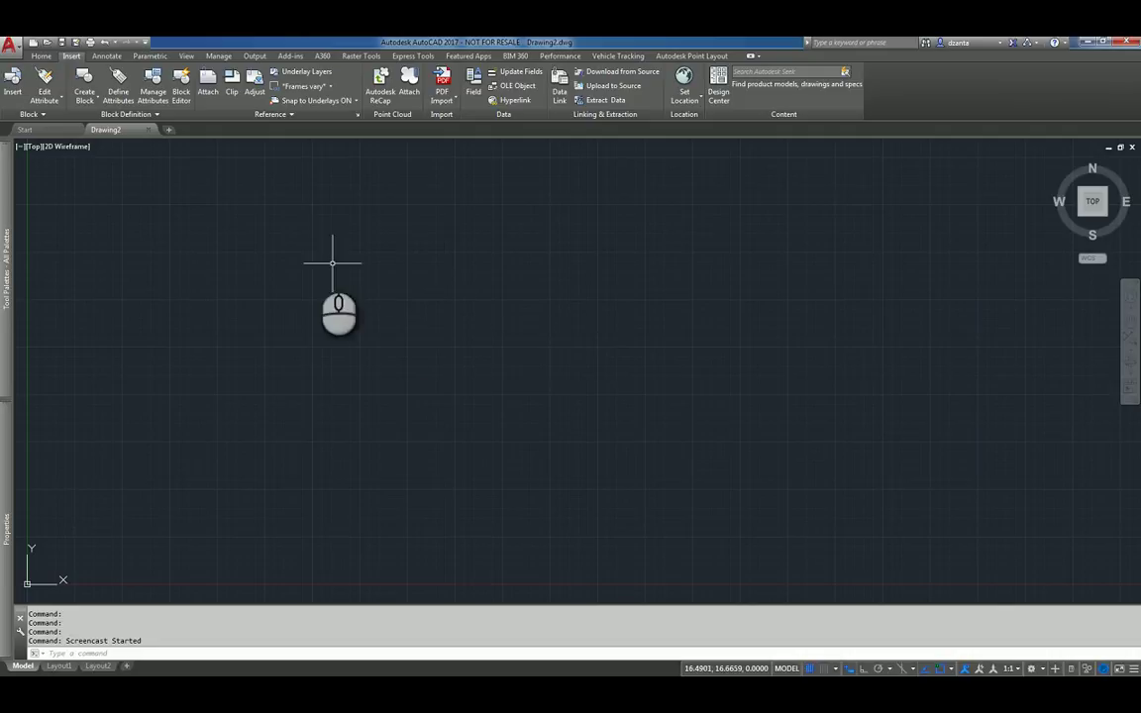
Start inserting a table and view the available table styles without changing the Standard style
{"action": "left_click", "coordinate": [115, 58]}
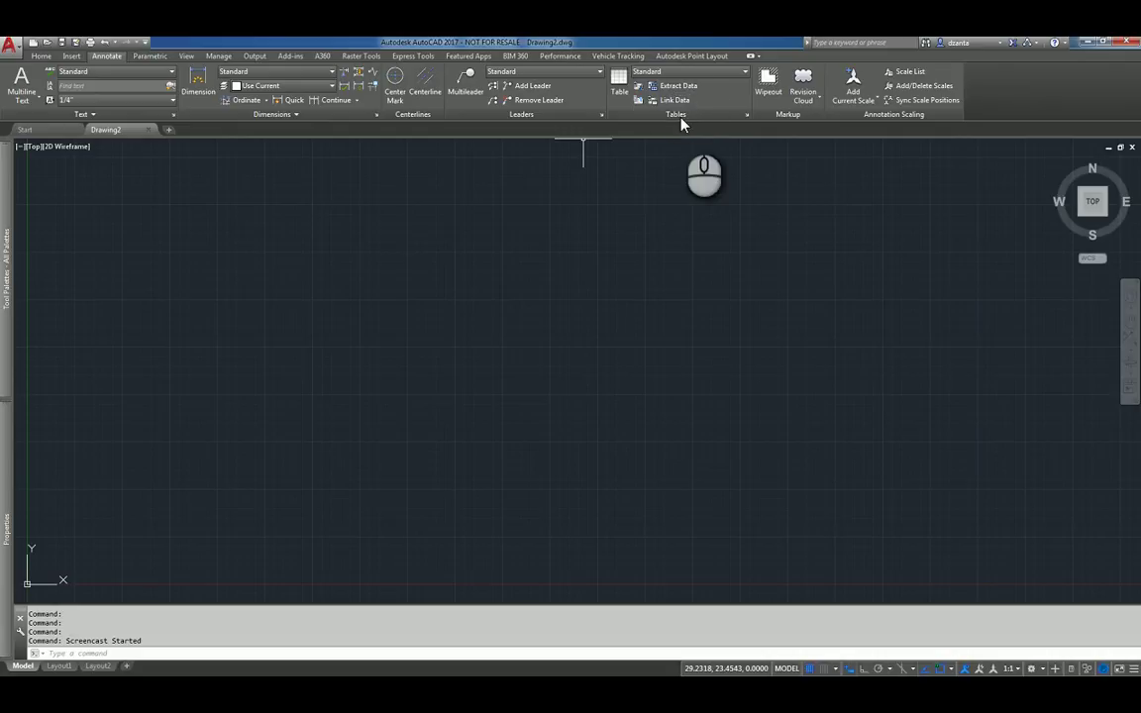
{"action": "left_click", "coordinate": [621, 100]}
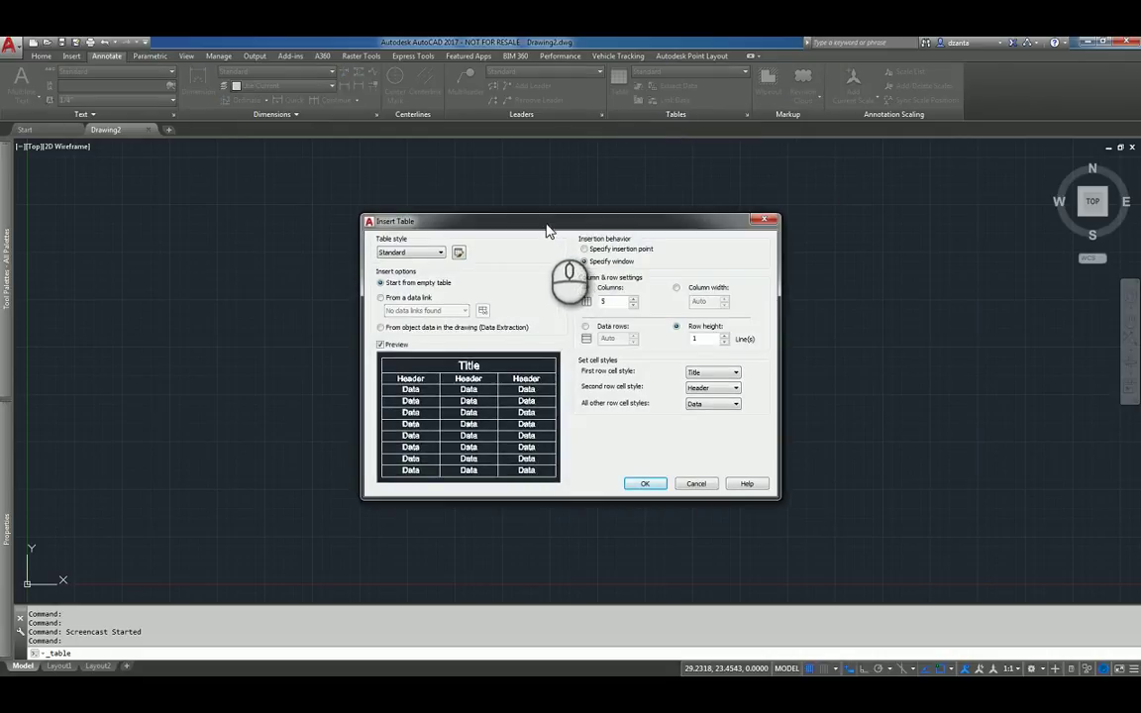
{"action": "left_click", "coordinate": [458, 254]}
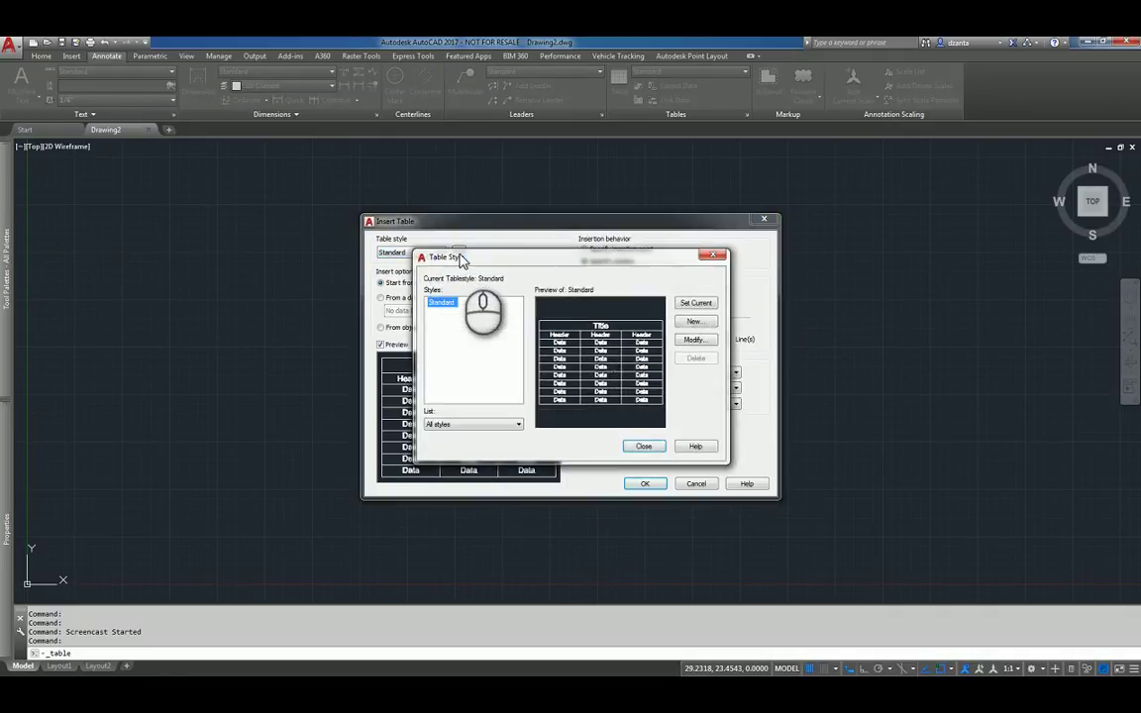
{"action": "left_click_drag", "start_coordinate": [467, 257], "coordinate": [584, 191]}
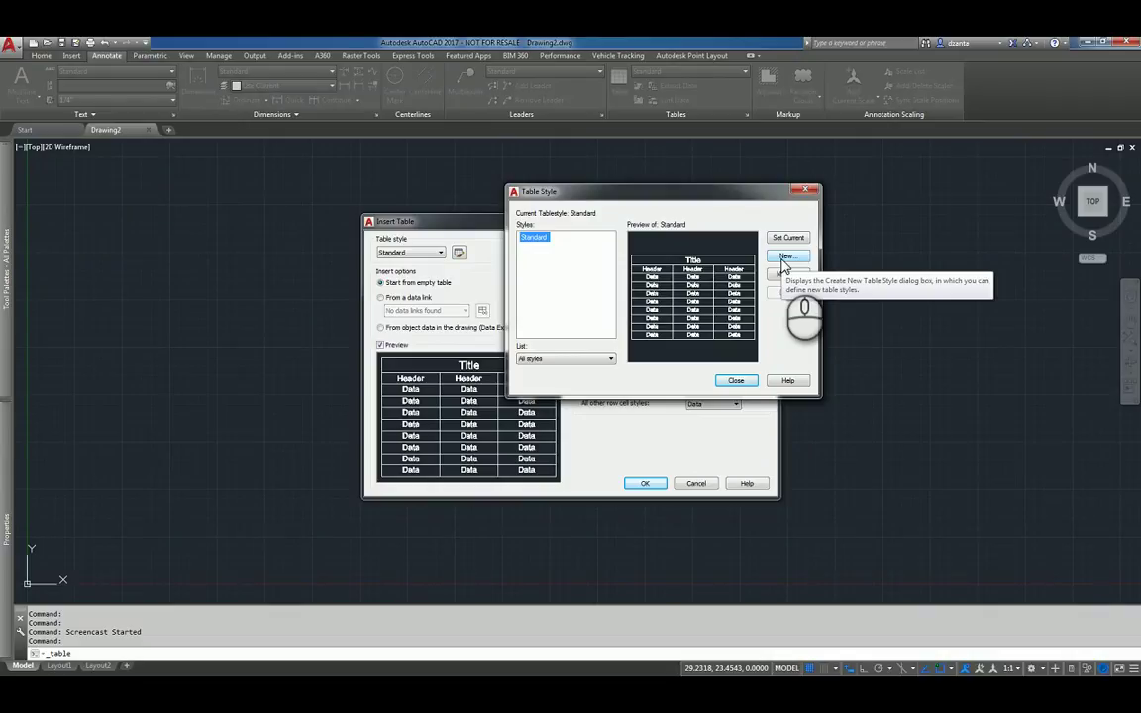
{"action": "left_click", "coordinate": [741, 381]}
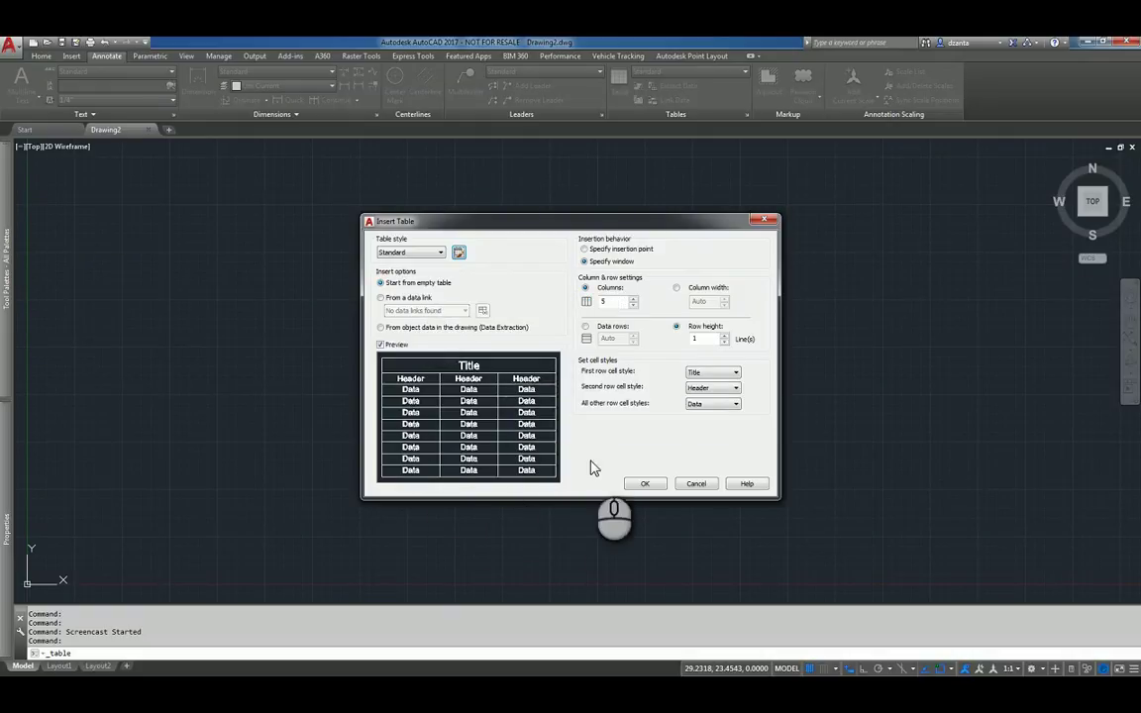
Try to create a new Excel data link named test as the table's source
{"action": "left_click", "coordinate": [392, 297]}
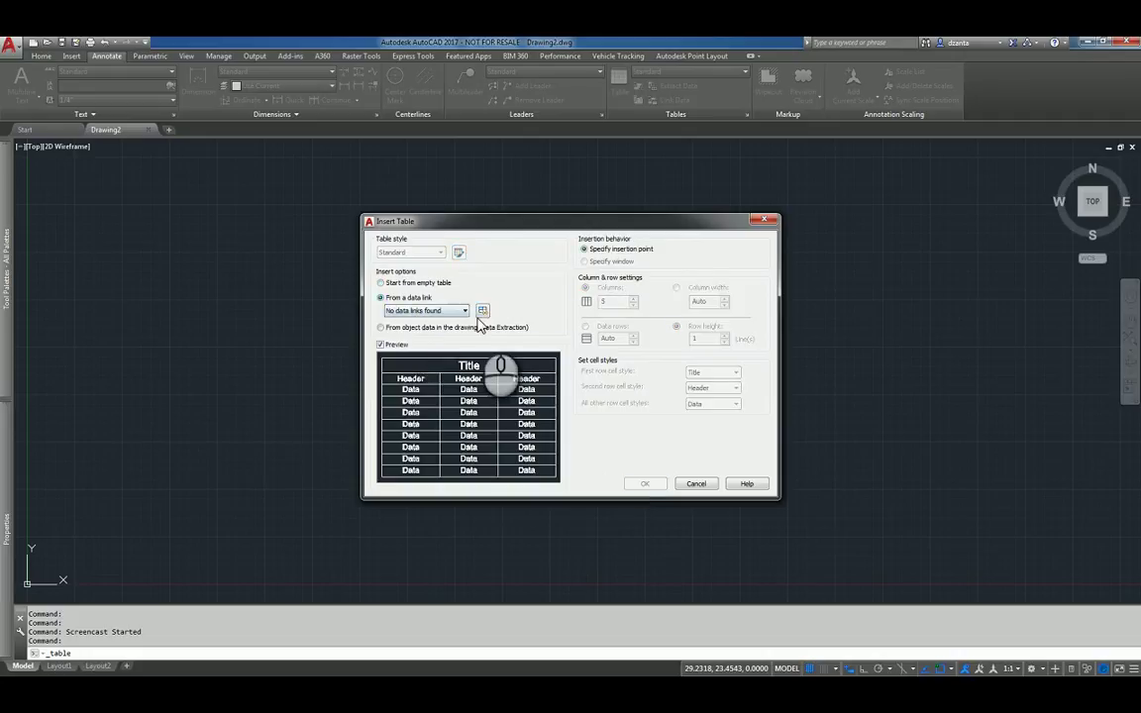
{"action": "left_click", "coordinate": [461, 309]}
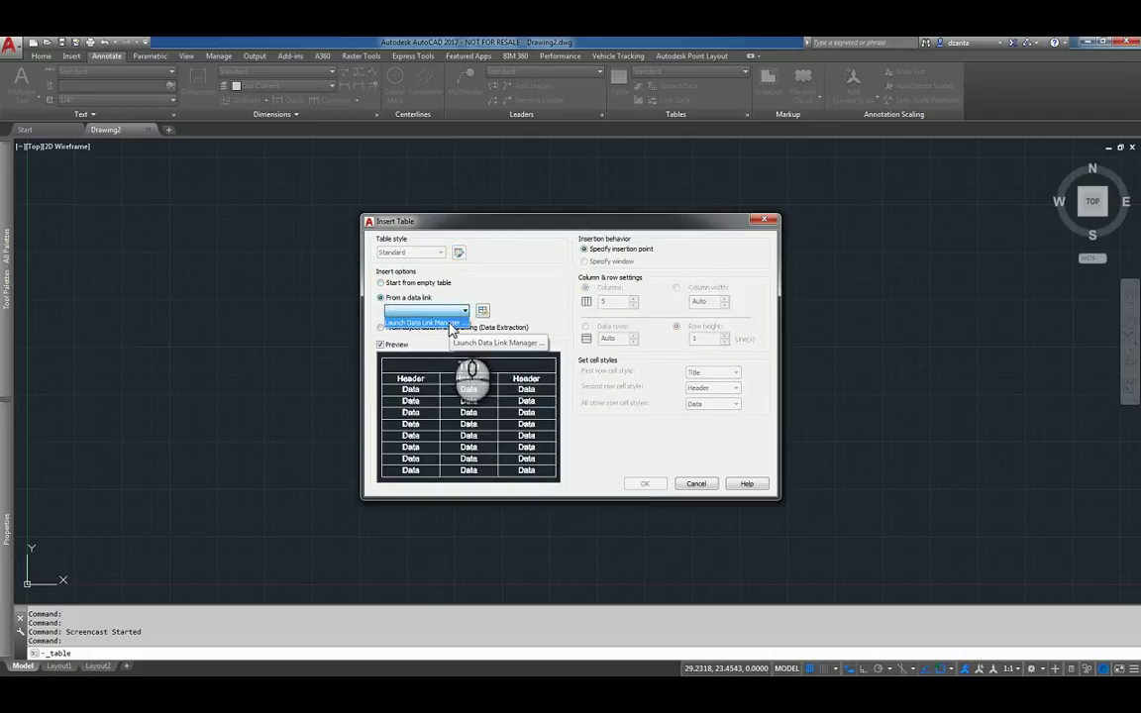
{"action": "left_click", "coordinate": [426, 323]}
{"action": "left_click", "coordinate": [571, 287]}
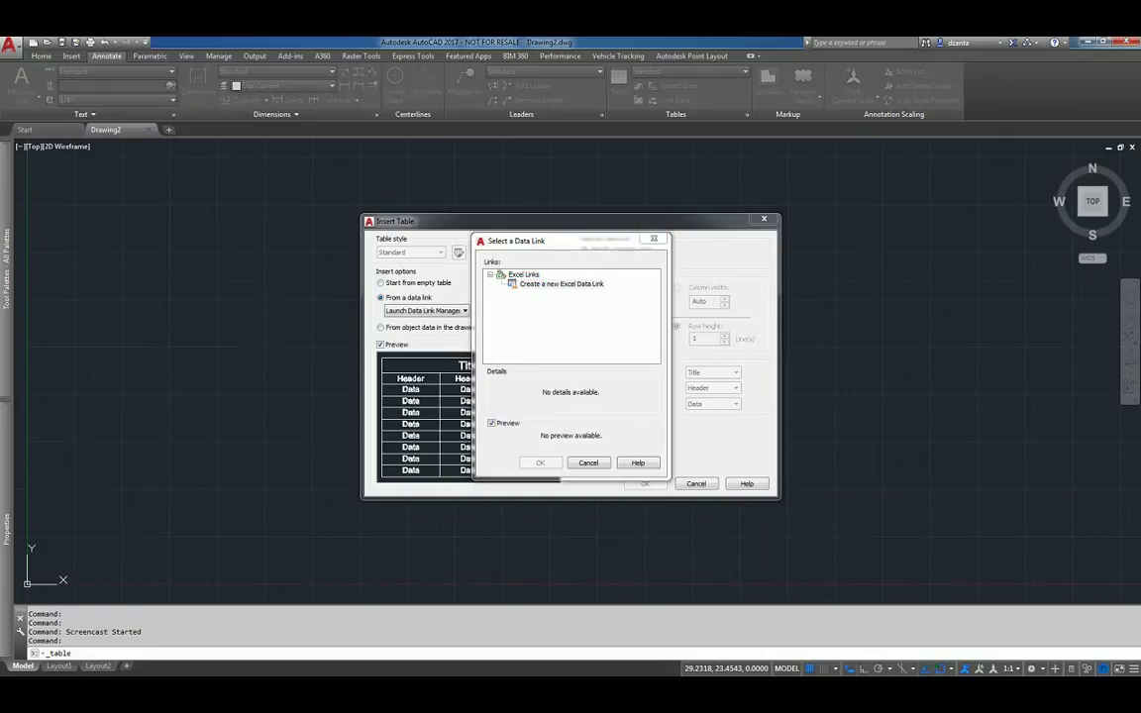
{"action": "left_click", "coordinate": [818, 373]}
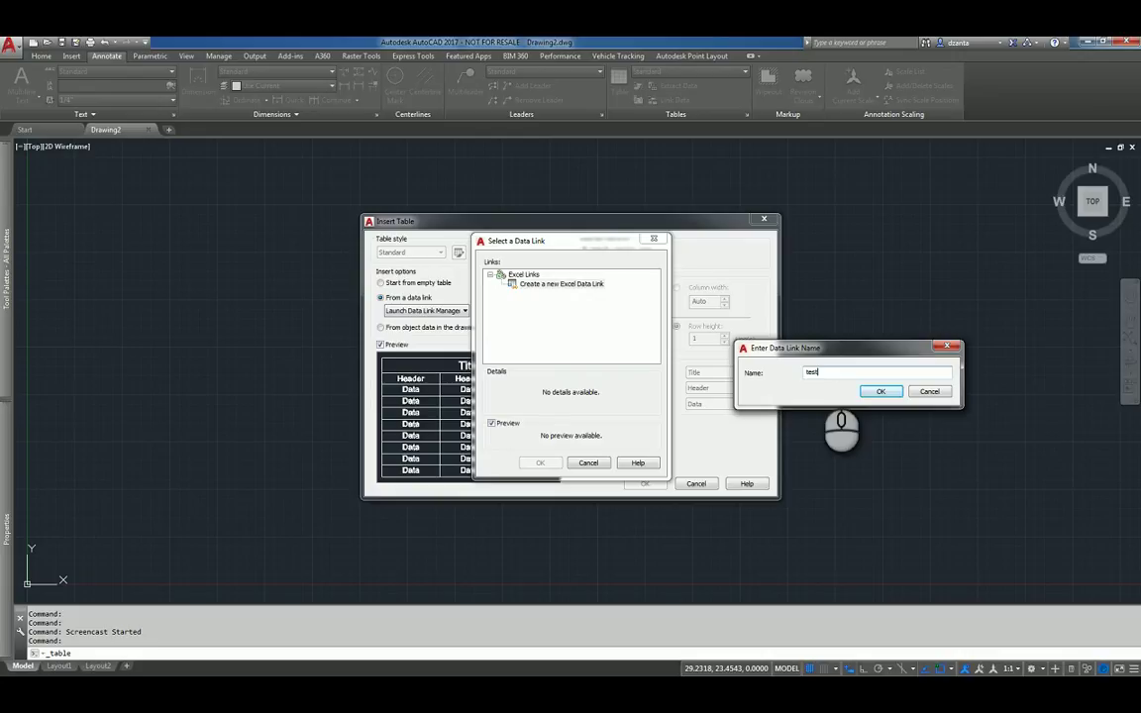
{"action": "type", "text": "test"}
{"action": "left_click", "coordinate": [880, 391]}
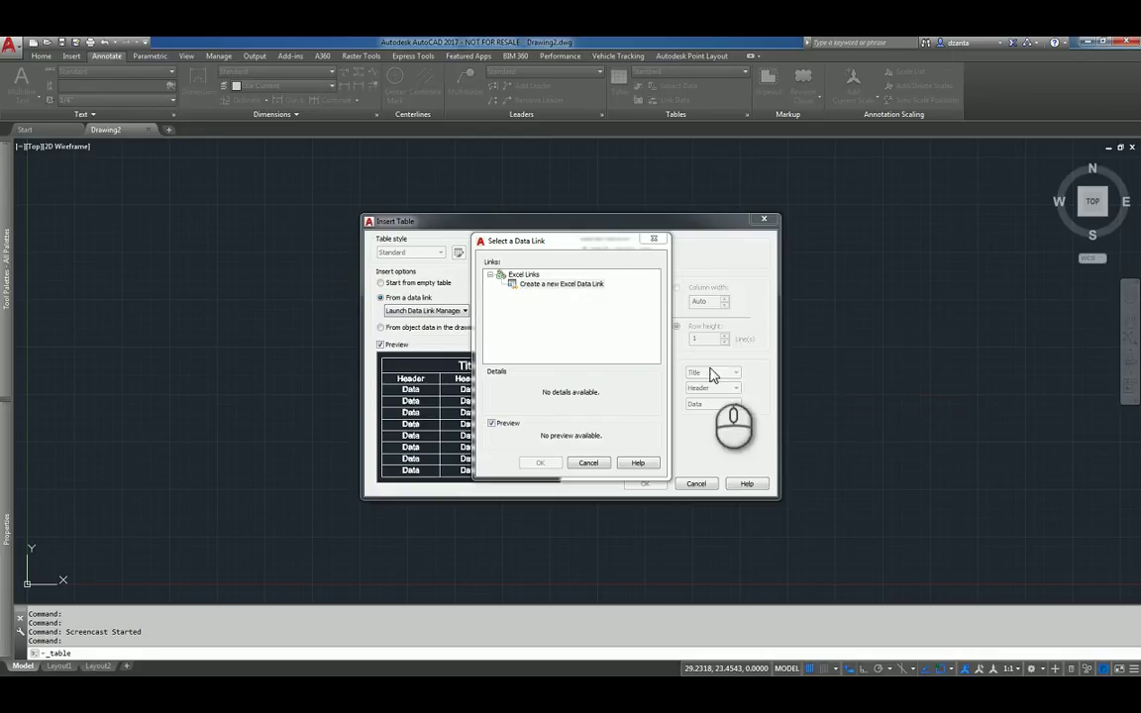
{"action": "left_click_drag", "start_coordinate": [834, 296], "coordinate": [785, 332]}
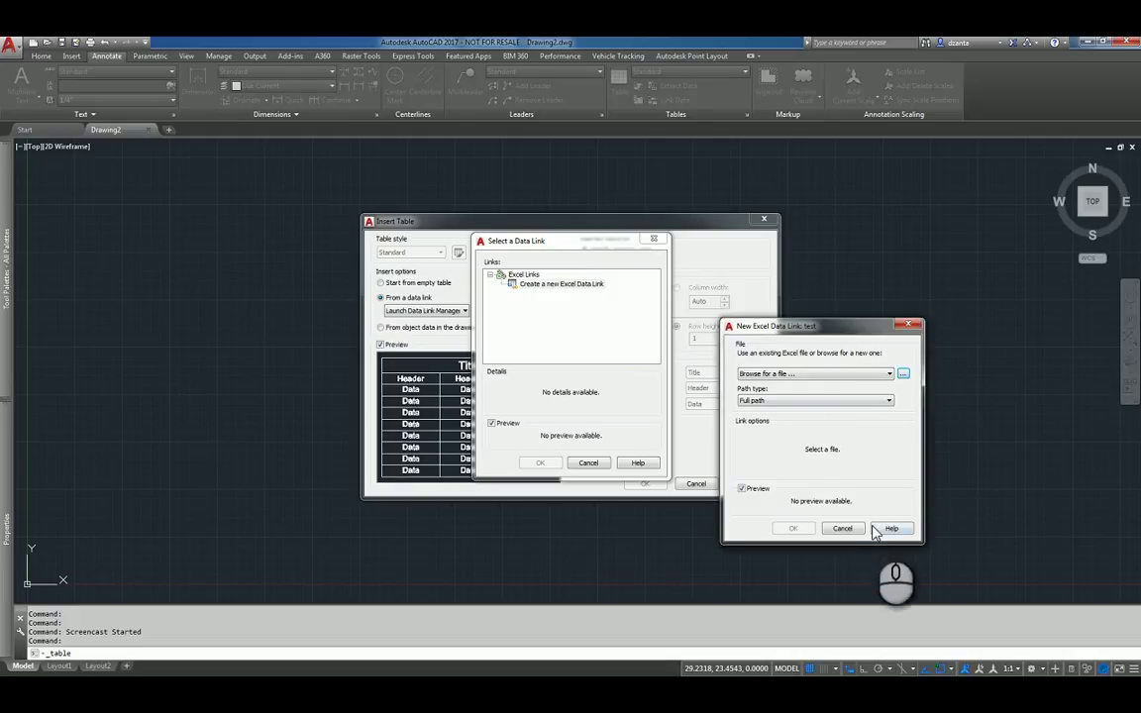
{"action": "left_click", "coordinate": [841, 528]}
{"action": "left_click", "coordinate": [588, 463]}
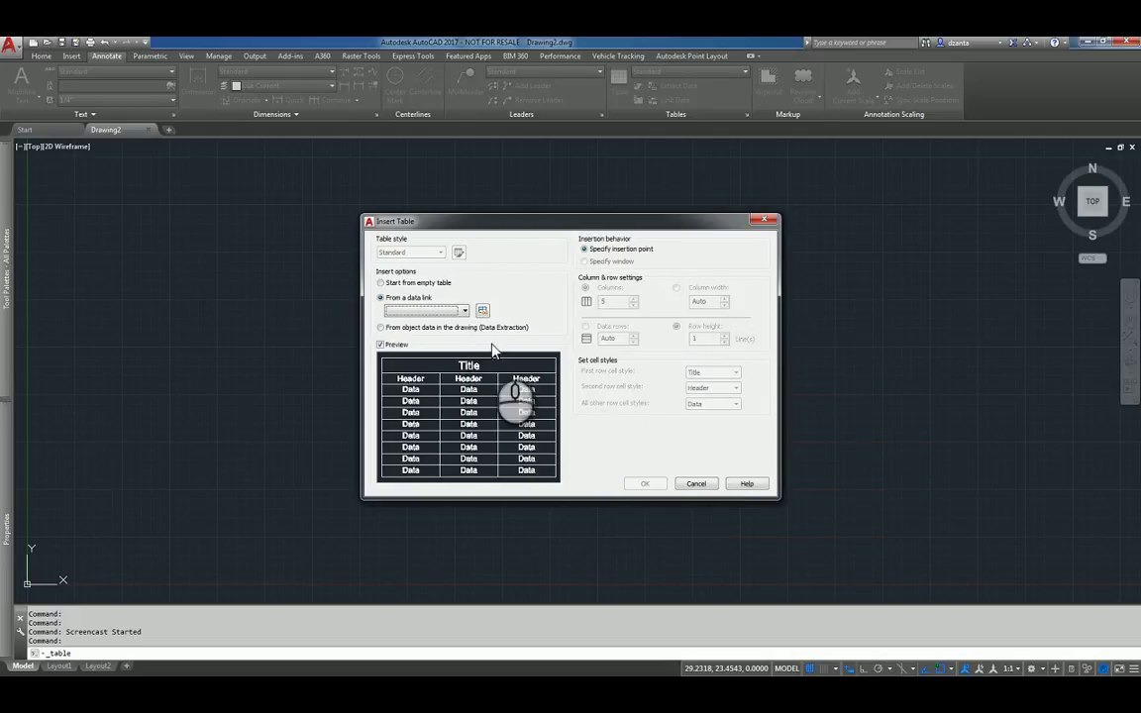
Try the data extraction and empty table options, and cancel the table insertion
{"action": "left_click", "coordinate": [457, 329]}
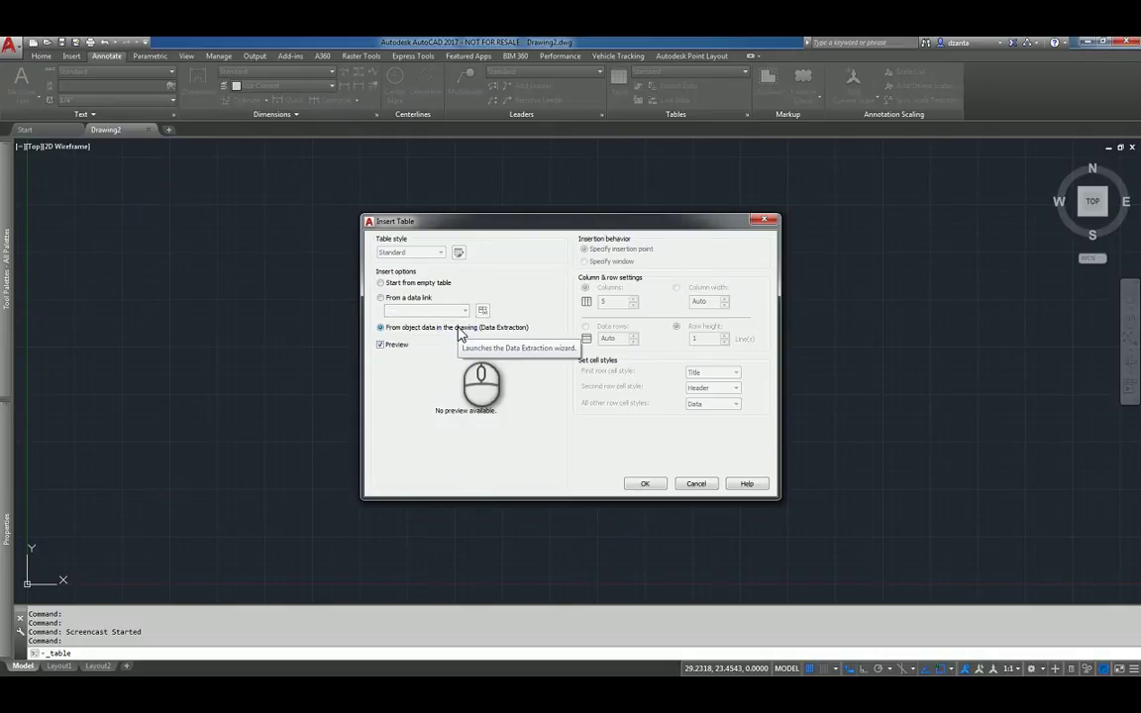
{"action": "left_click", "coordinate": [426, 284]}
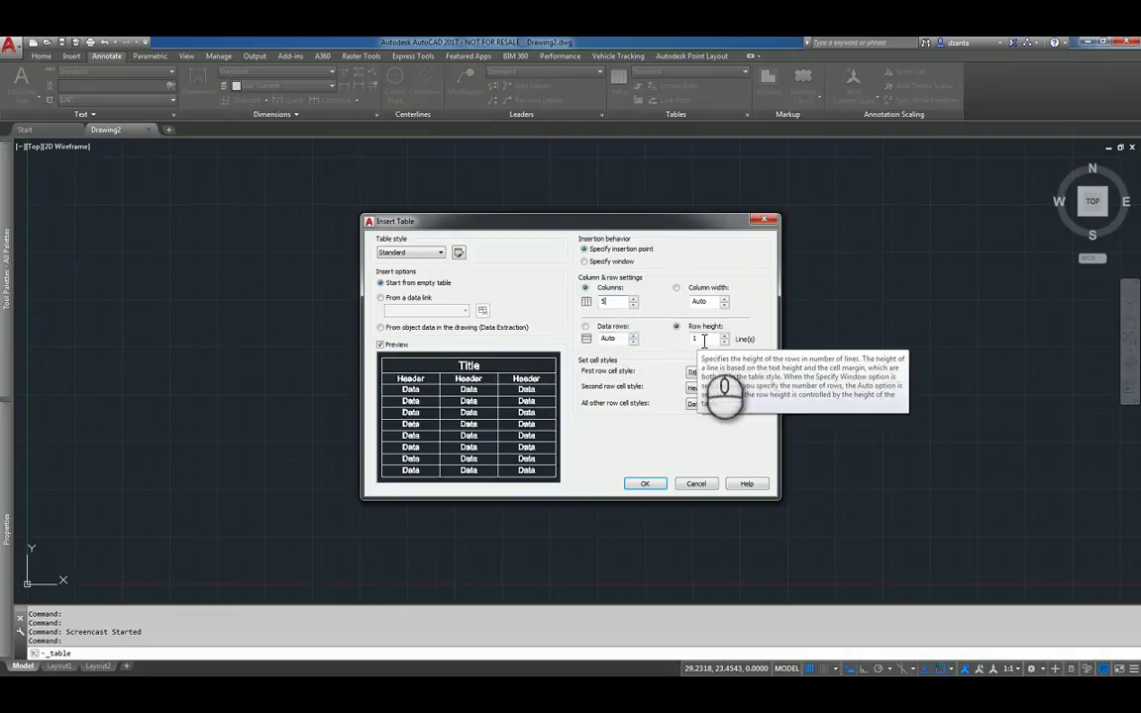
{"action": "left_click", "coordinate": [703, 339]}
{"action": "left_click", "coordinate": [614, 338]}
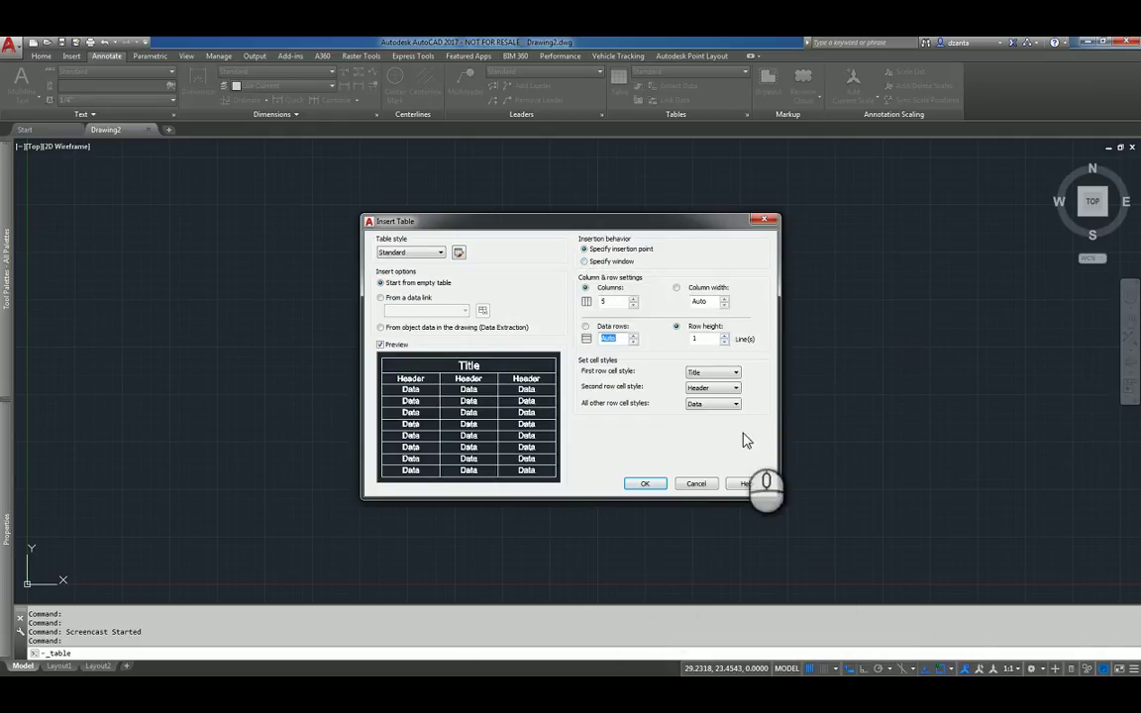
{"action": "left_click", "coordinate": [660, 449]}
{"action": "left_click", "coordinate": [699, 482]}
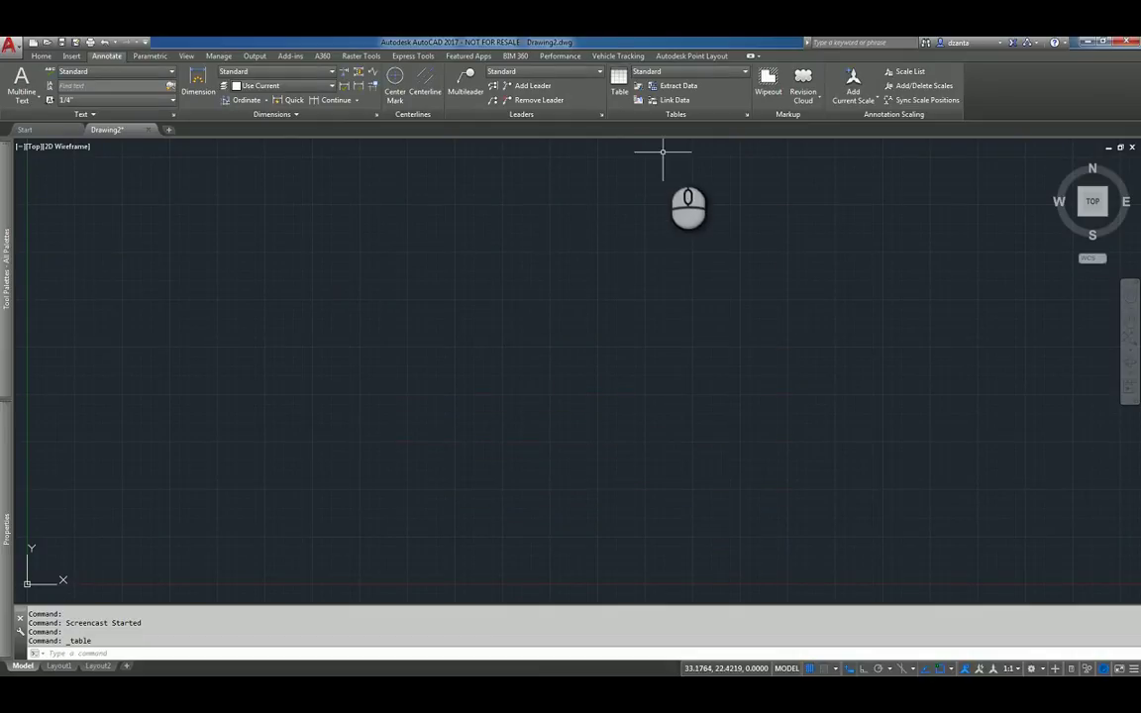
Insert an empty table by insertion point with 5 columns, 12 data rows and a Title first row, placed near the drawing area's centre
{"action": "left_click", "coordinate": [625, 96]}
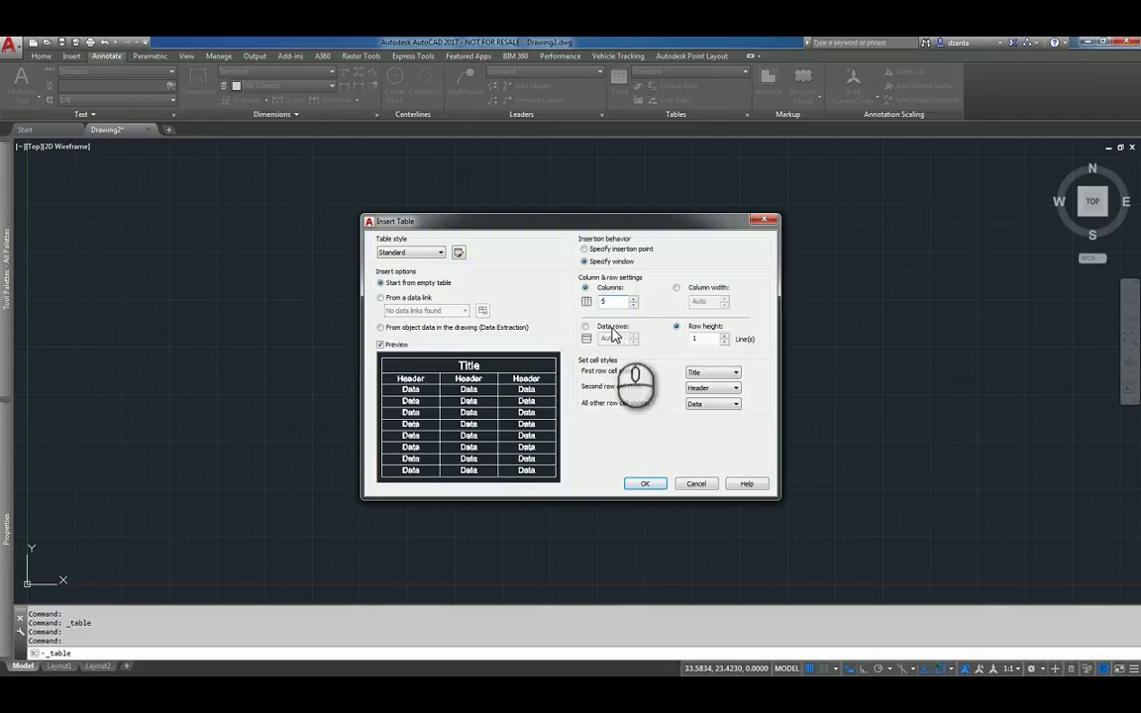
{"action": "left_click", "coordinate": [613, 303]}
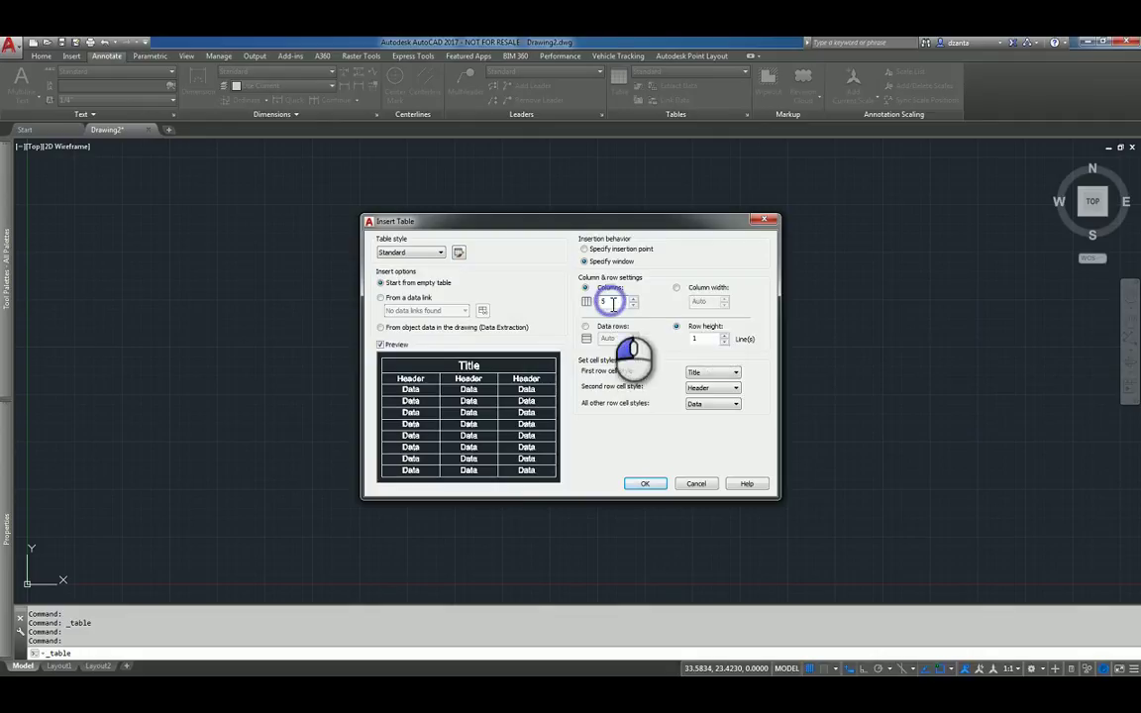
{"action": "double_click", "coordinate": [698, 339]}
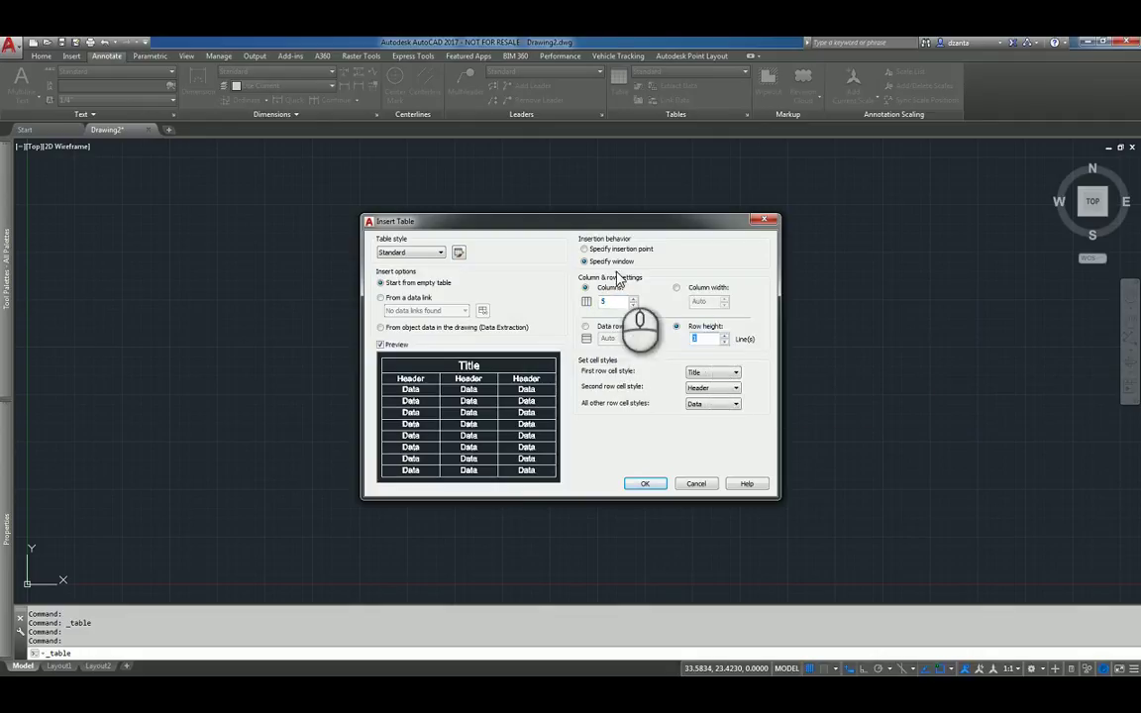
{"action": "left_click", "coordinate": [584, 249]}
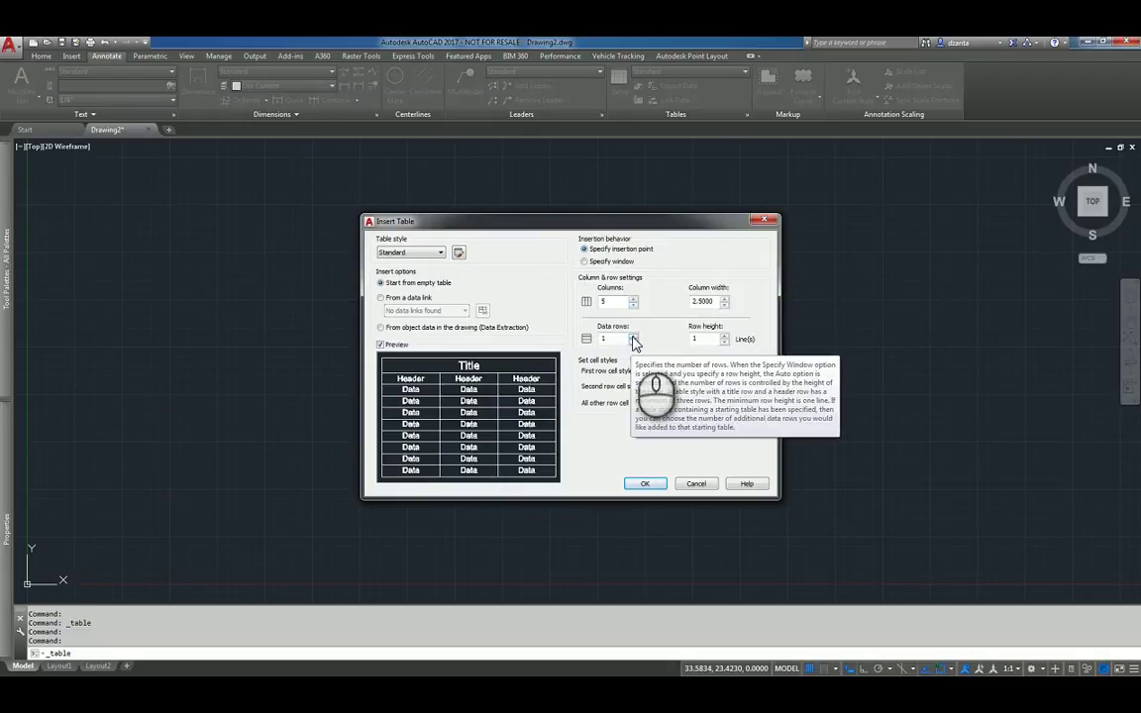
{"action": "left_click", "coordinate": [634, 341]}
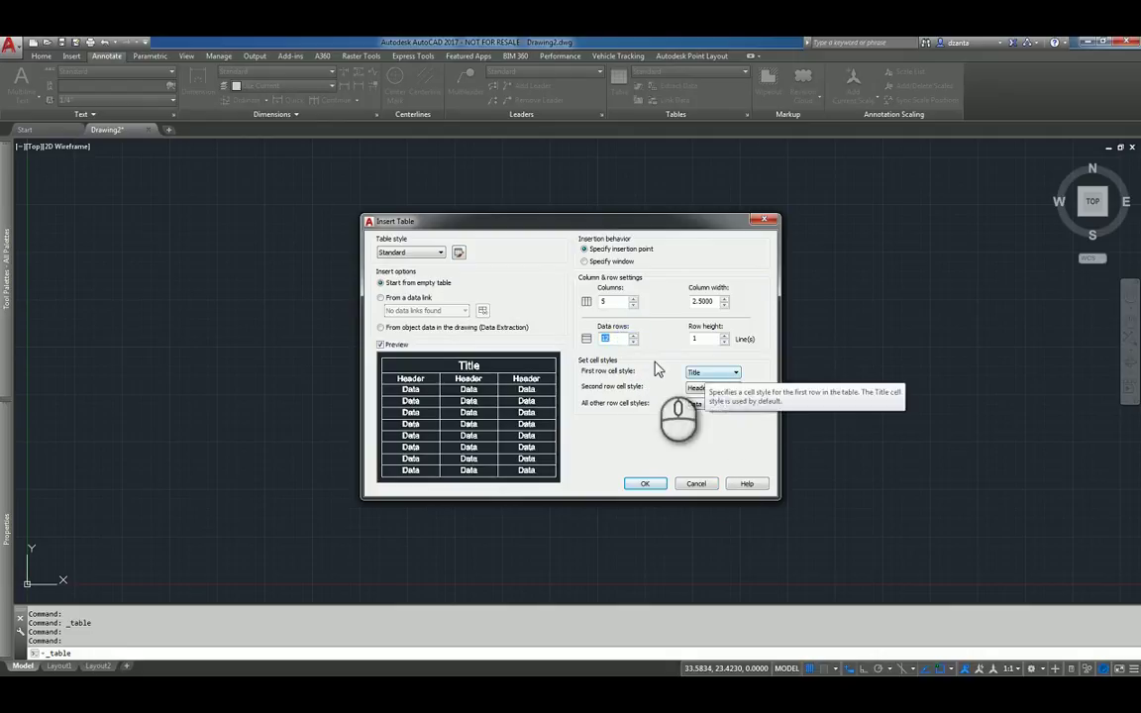
{"action": "left_click", "coordinate": [710, 372]}
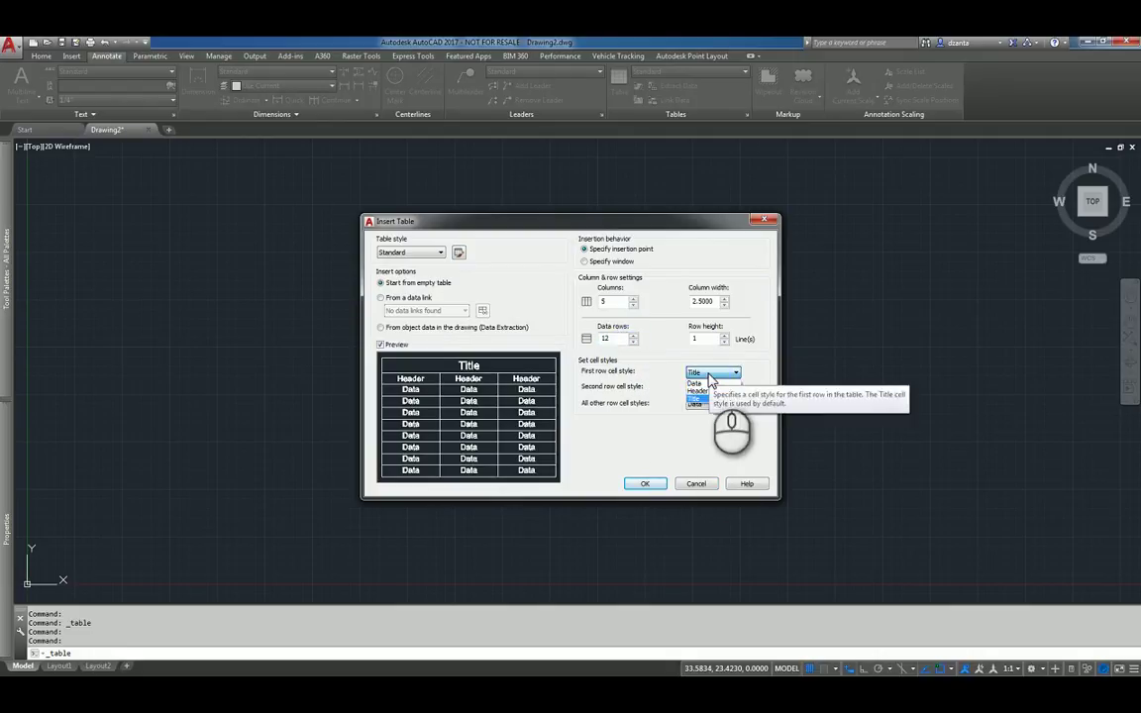
{"action": "left_click", "coordinate": [709, 379]}
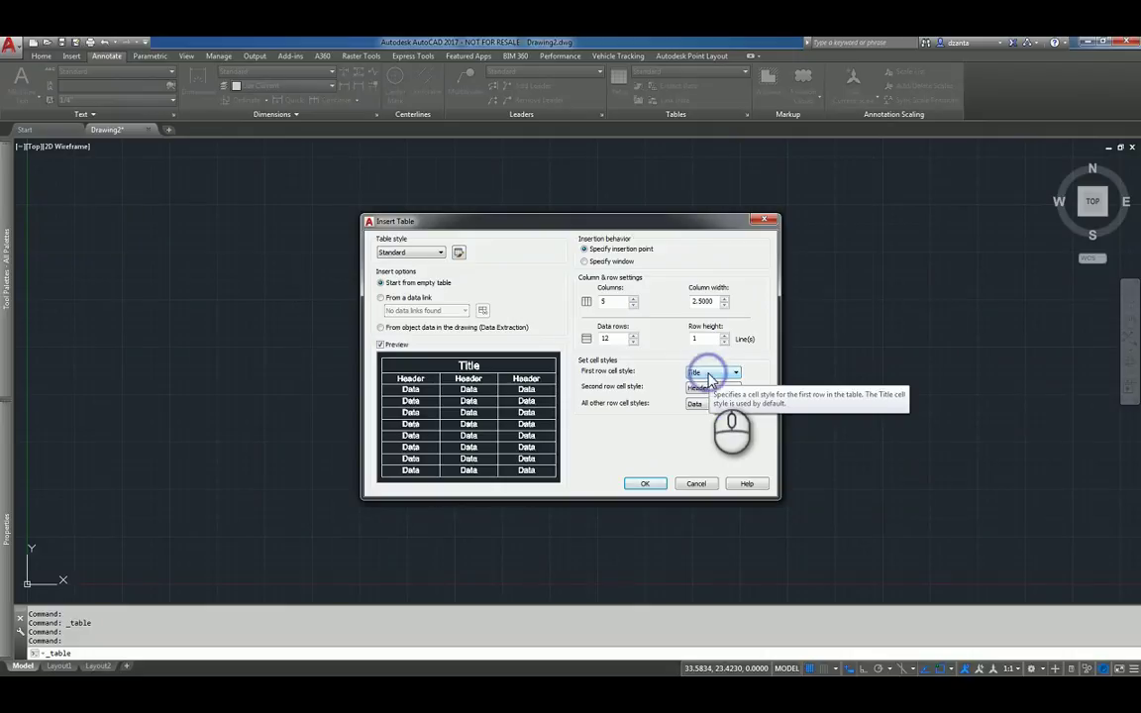
{"action": "left_click", "coordinate": [655, 483]}
{"action": "left_click", "coordinate": [437, 291]}
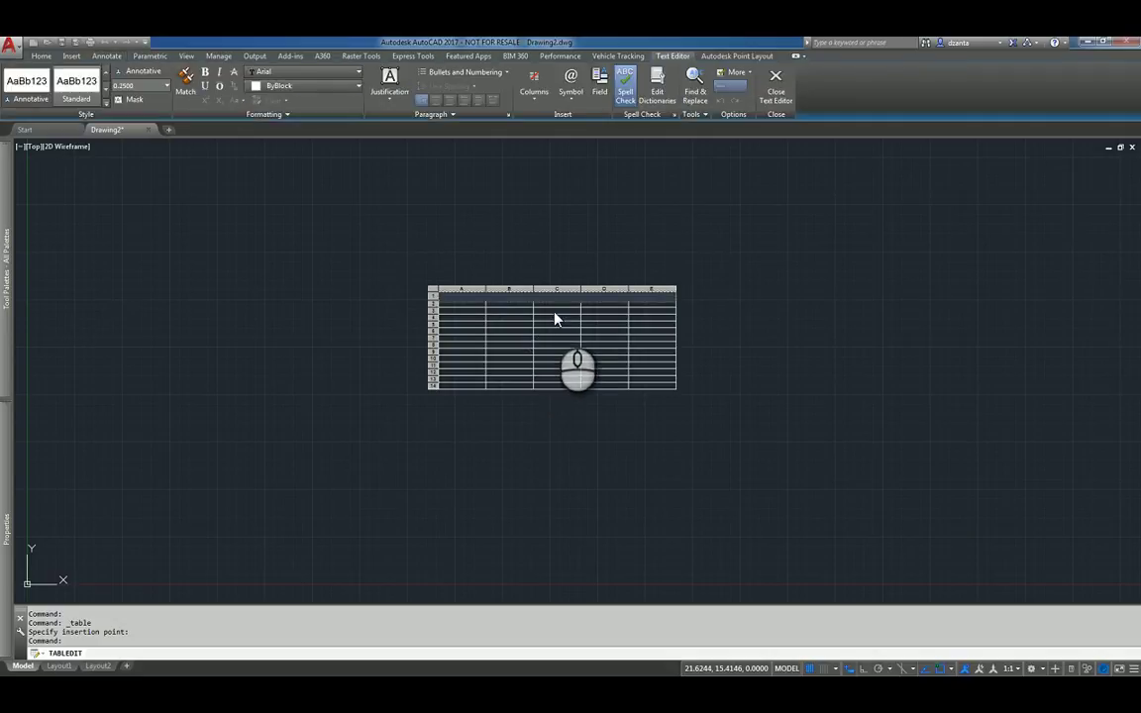
Enter Title in the table's title row and Header 1 in cell A2
{"action": "scroll", "coordinate": [557, 303], "scroll_direction": "up", "scroll_amount": 4}
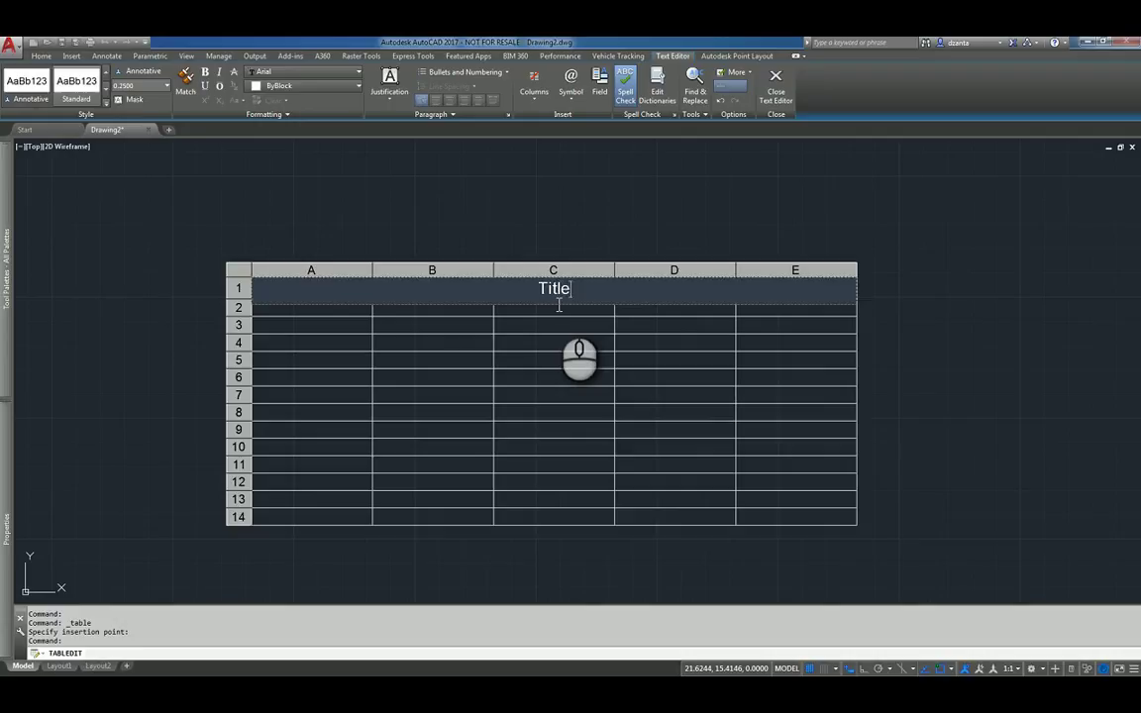
{"action": "key", "text": "Tab"}
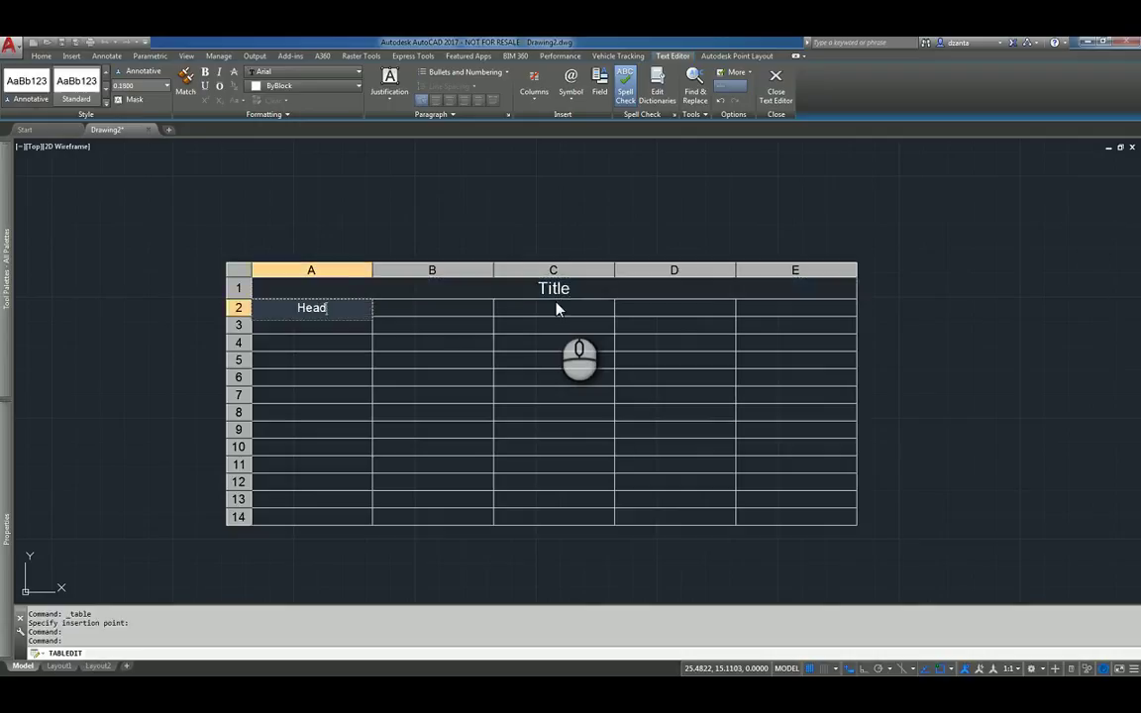
{"action": "type", "text": "Header 1"}
{"action": "key", "text": "Return"}
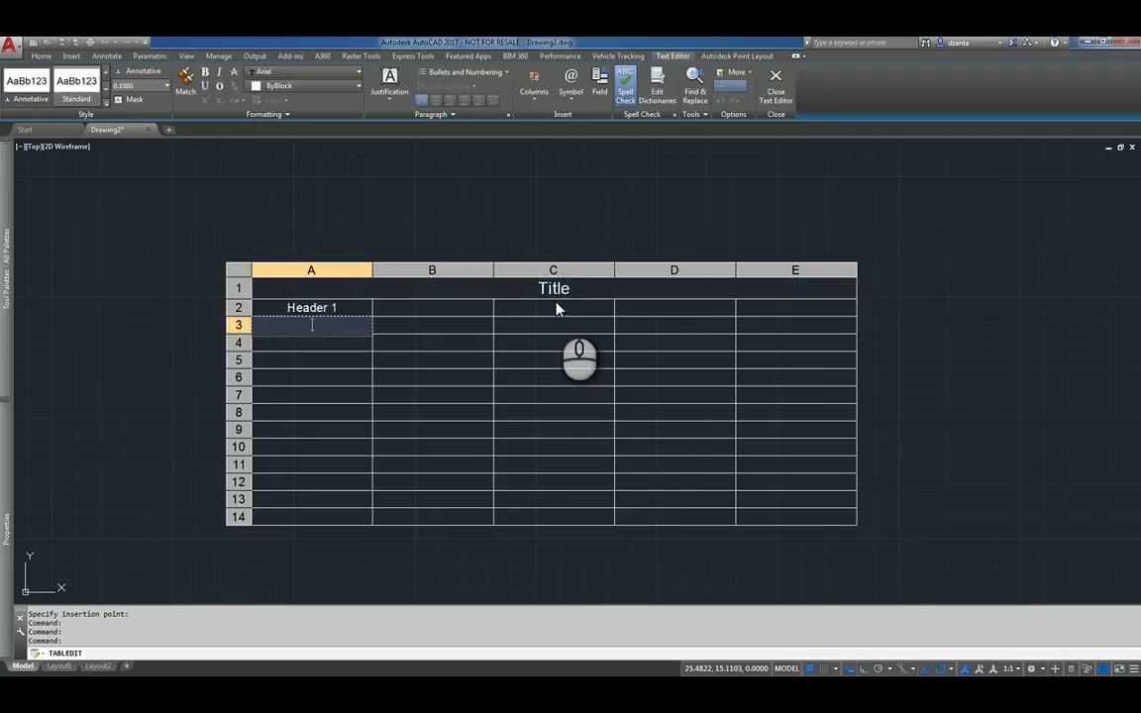
Fill cells A3 to A7 with the numbers 1 to 5 and finish editing the table
{"action": "key", "text": "Escape"}
{"action": "type", "text": "2"}
{"action": "key", "text": "Return"}
{"action": "type", "text": "3"}
{"action": "key", "text": "Return"}
{"action": "type", "text": "4"}
{"action": "key", "text": "Return"}
{"action": "type", "text": "5"}
{"action": "key", "text": "Return"}
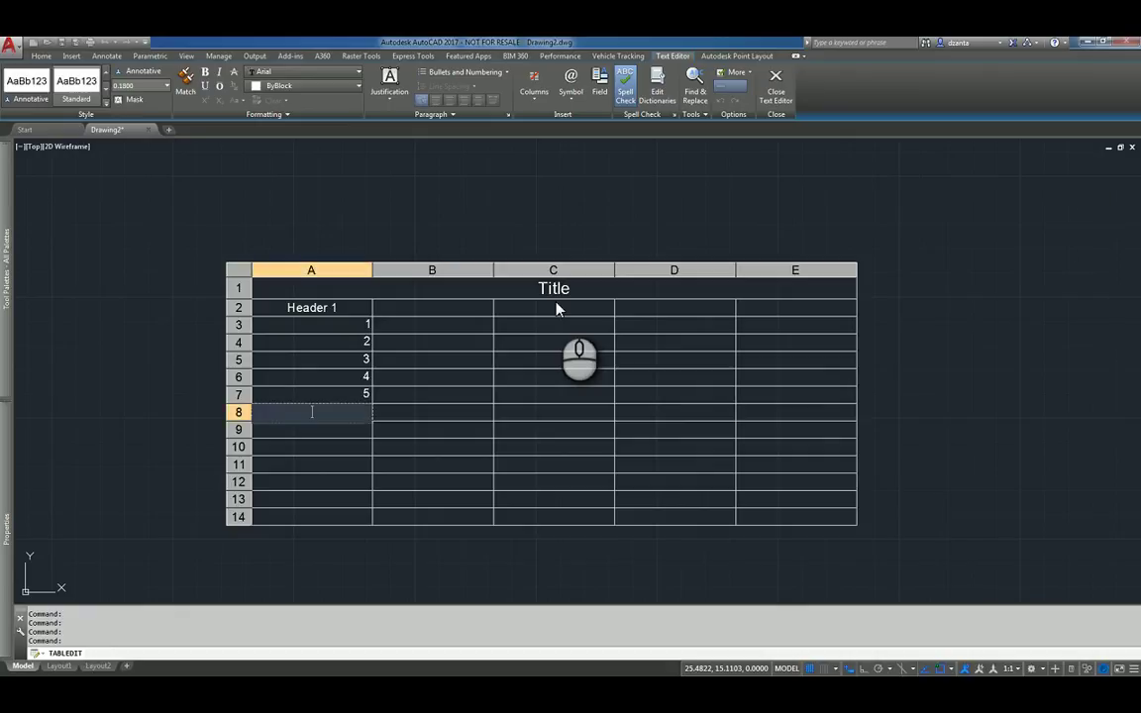
{"action": "left_click", "coordinate": [525, 222]}
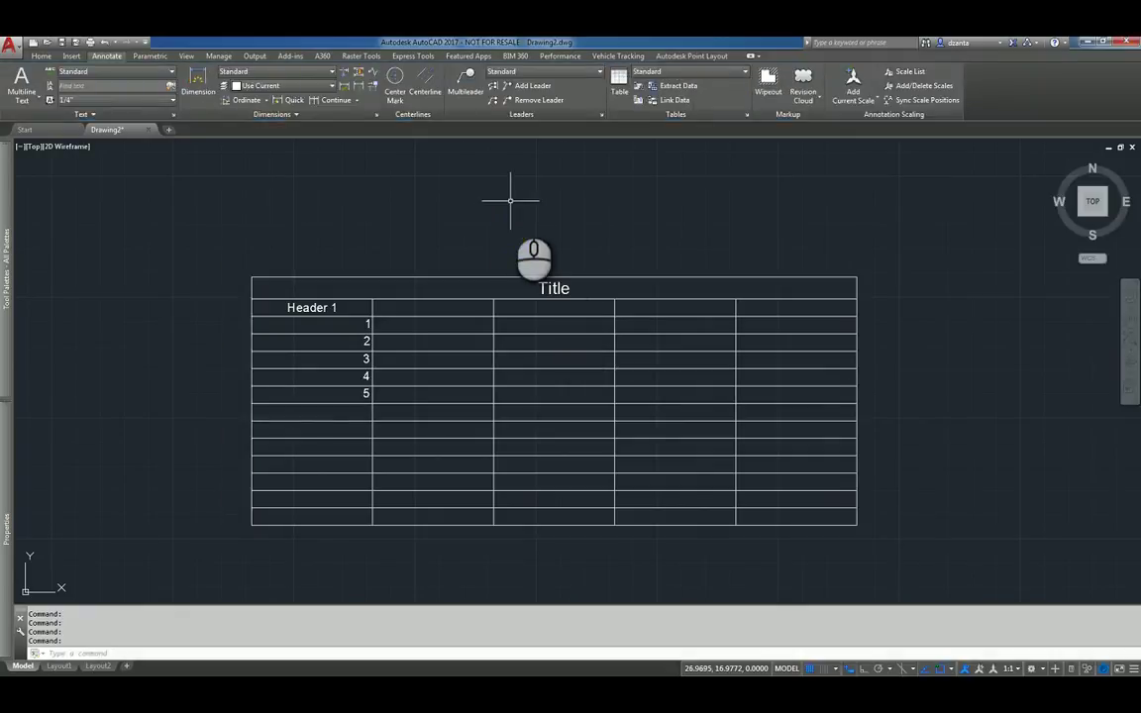
Select the table and narrow column A by moving its border with column B towards column A
{"action": "left_click", "coordinate": [442, 278]}
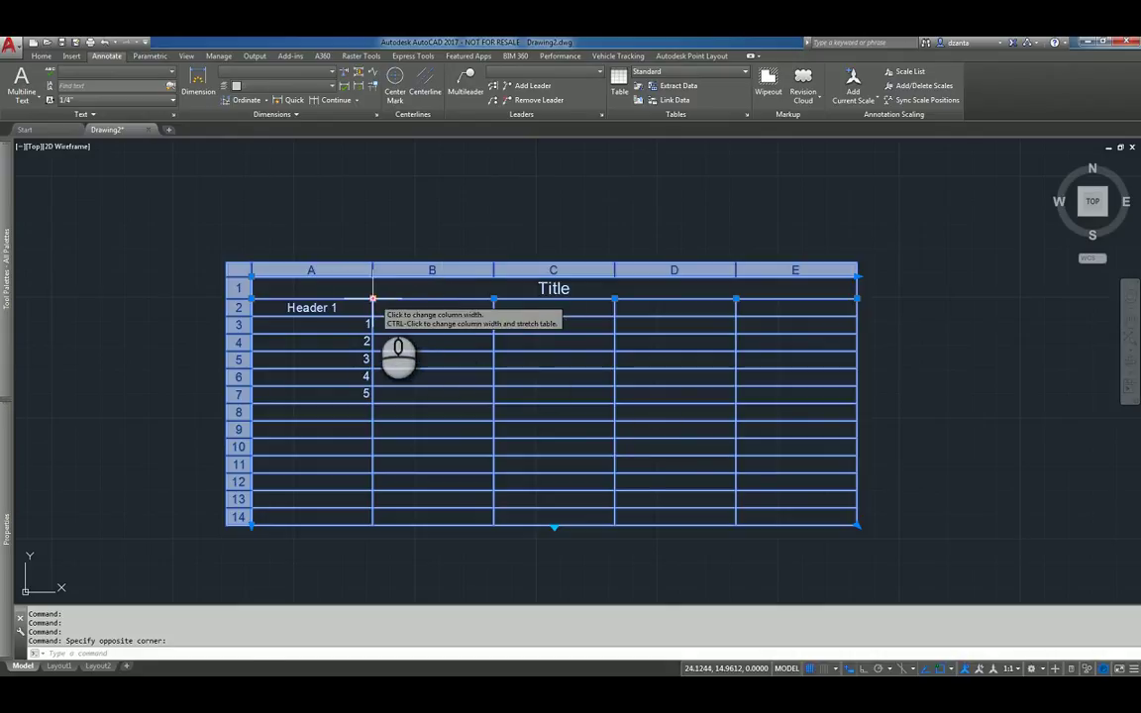
{"action": "left_click", "coordinate": [372, 298]}
{"action": "left_click", "coordinate": [340, 298]}
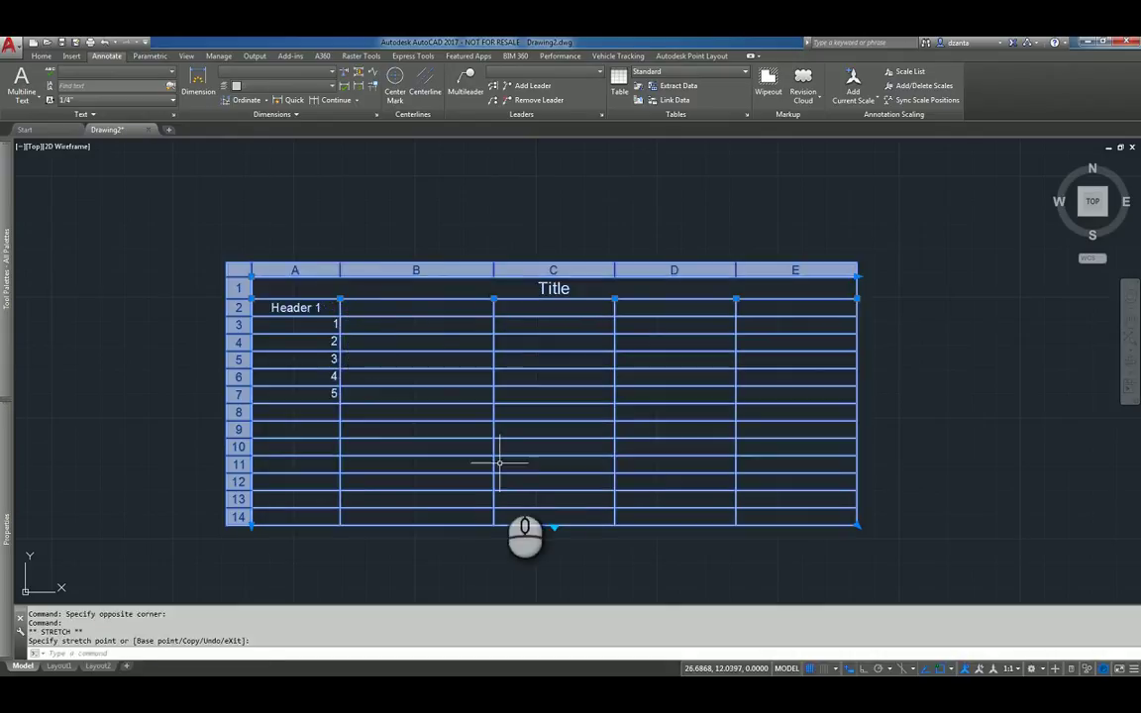
Set the table's break height just below row 14, and try uniformly stretching its width and height
{"action": "left_click", "coordinate": [552, 527]}
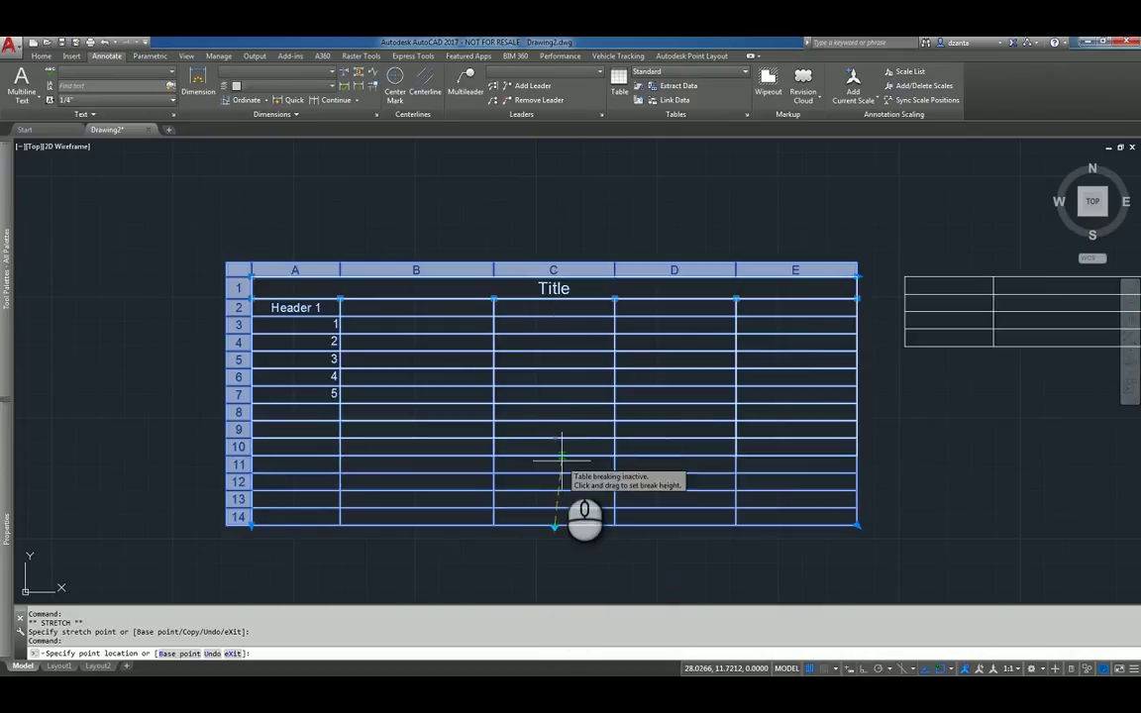
{"action": "left_click", "coordinate": [558, 567]}
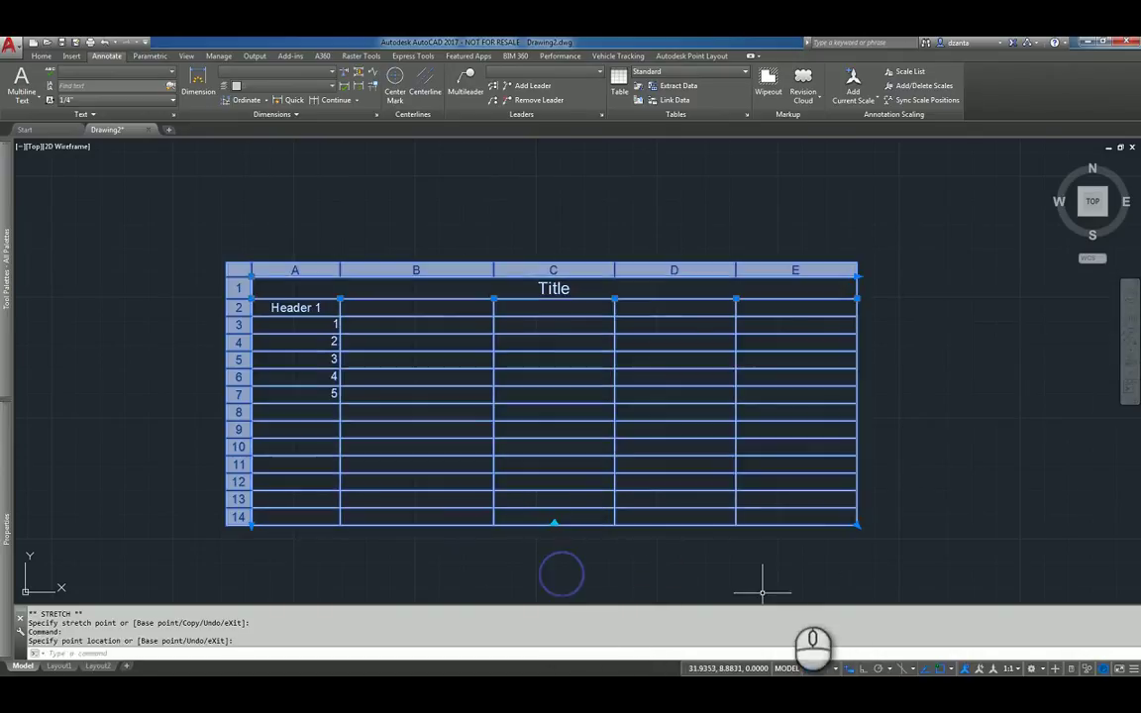
{"action": "left_click", "coordinate": [858, 525]}
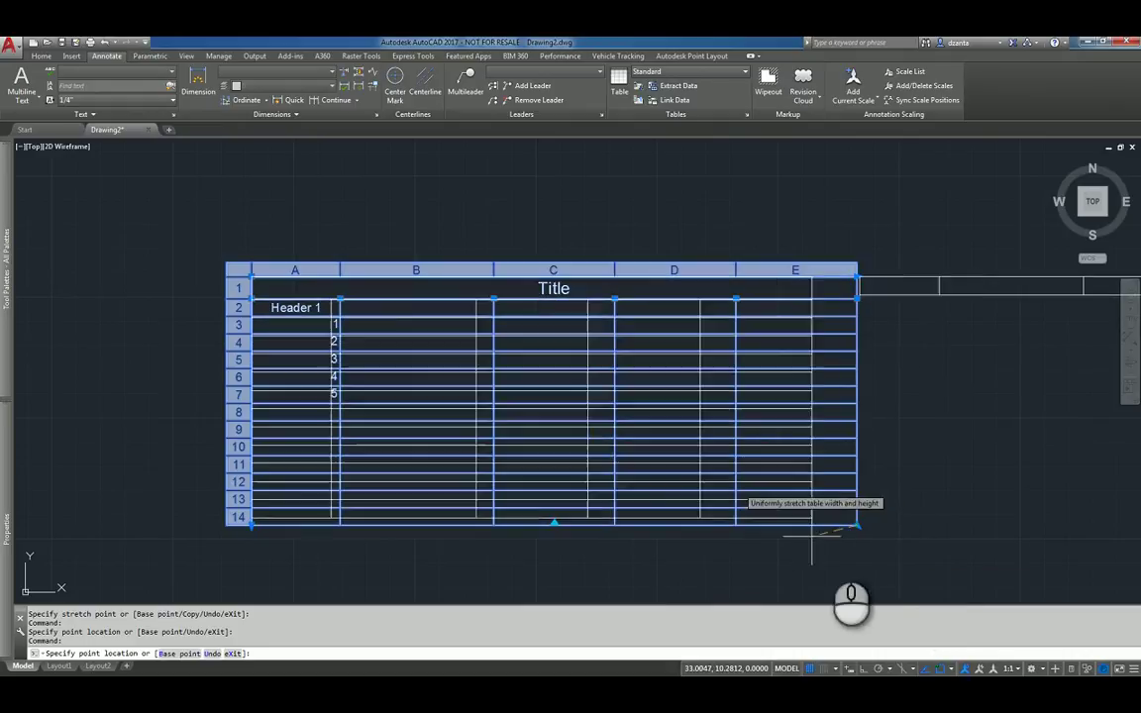
{"action": "key", "text": "Escape"}
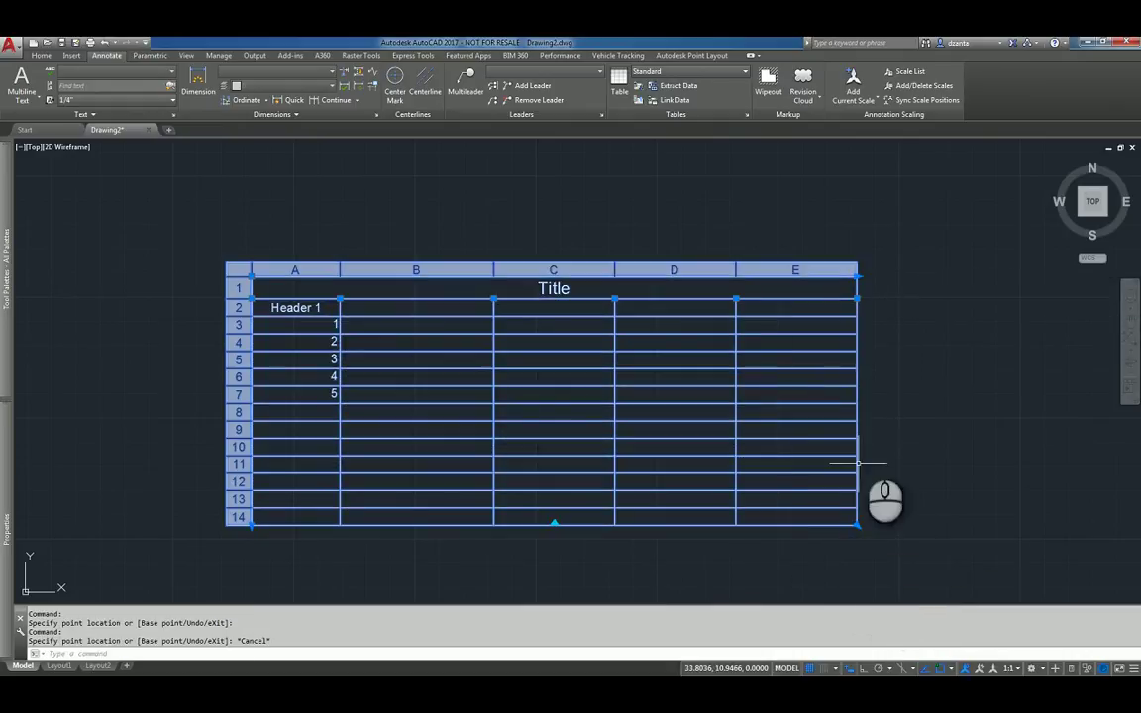
Try uniformly narrowing the whole table from its upper right corner, and undo that stretch
{"action": "left_click", "coordinate": [857, 275]}
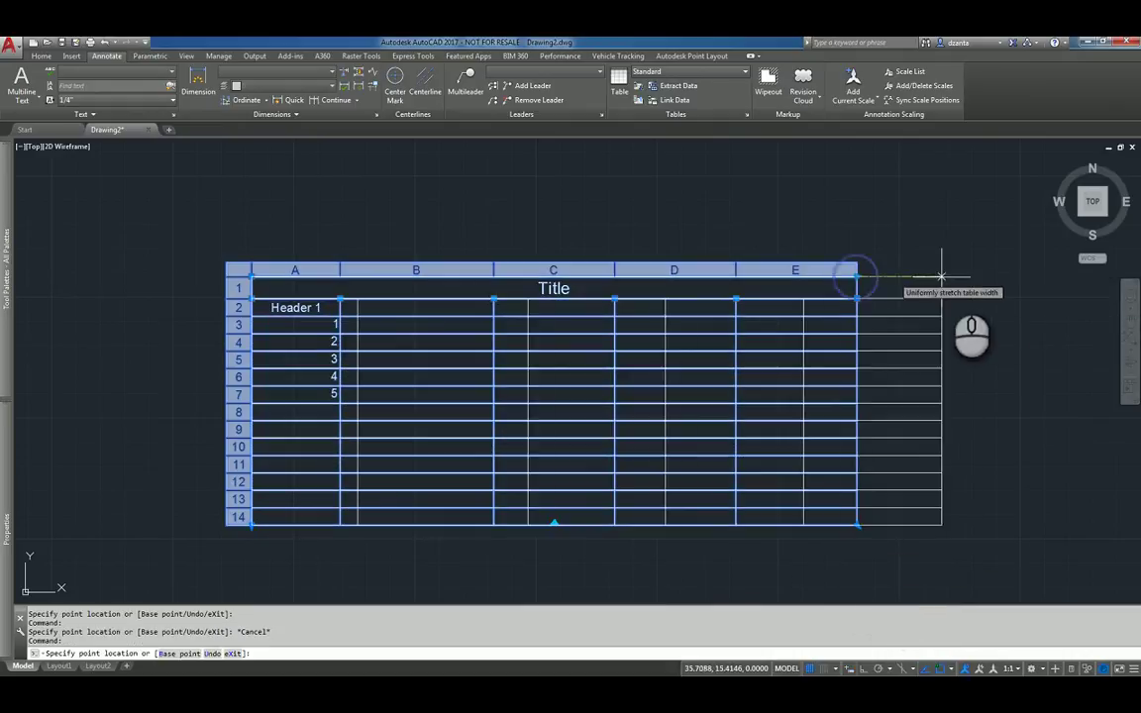
{"action": "left_click", "coordinate": [666, 284]}
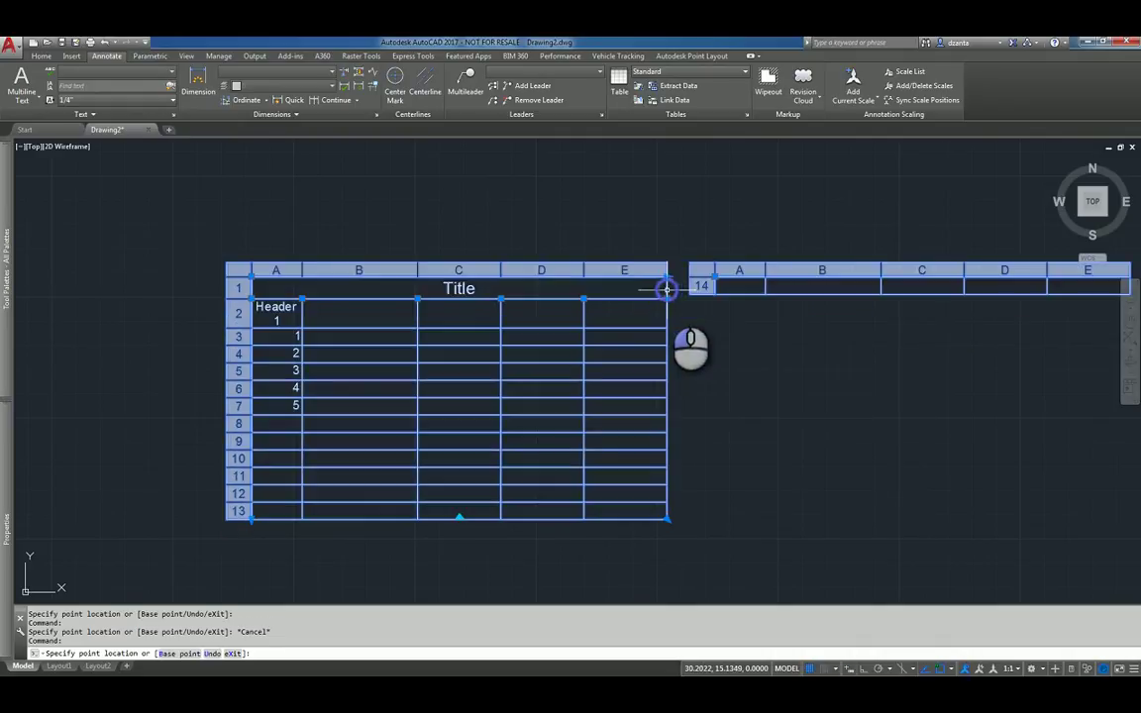
{"action": "key", "text": "ctrl+z"}
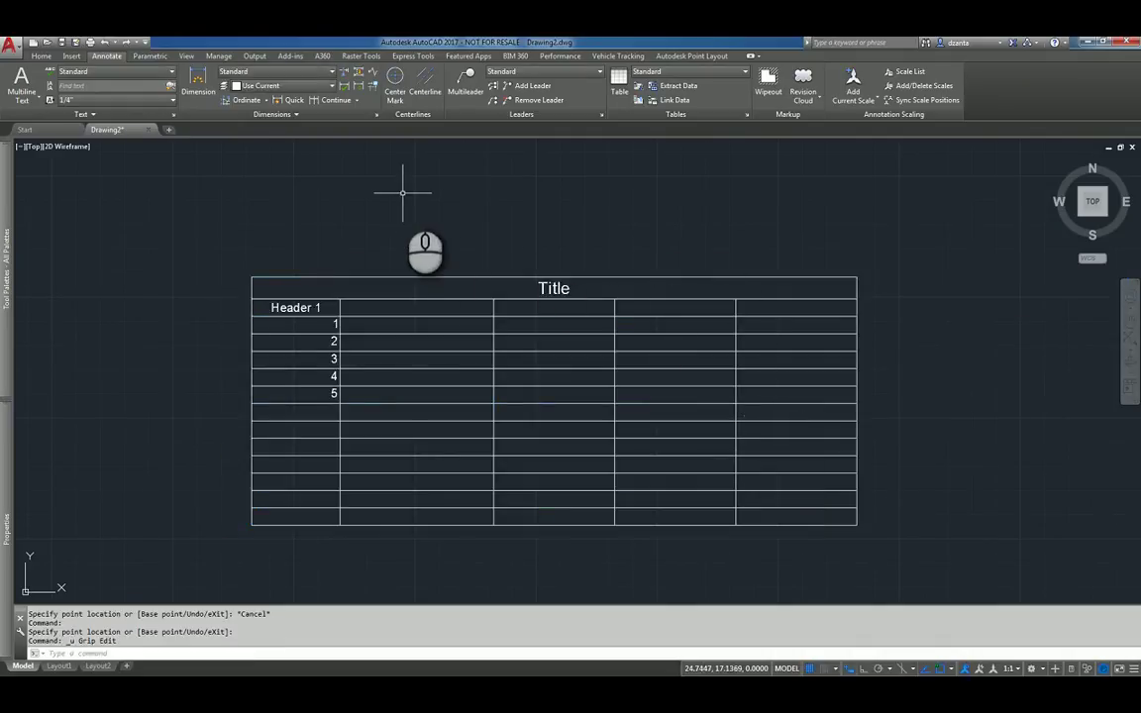
{"action": "left_click", "coordinate": [381, 341]}
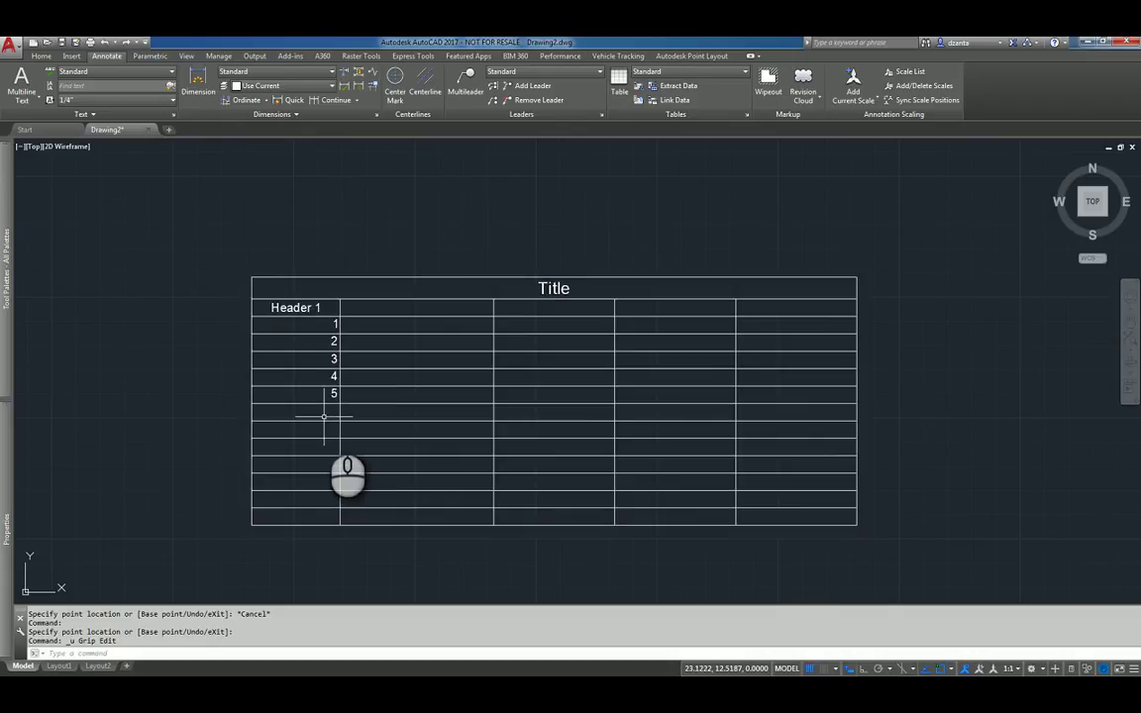
{"action": "left_click", "coordinate": [321, 414]}
{"action": "double_click", "coordinate": [322, 416]}
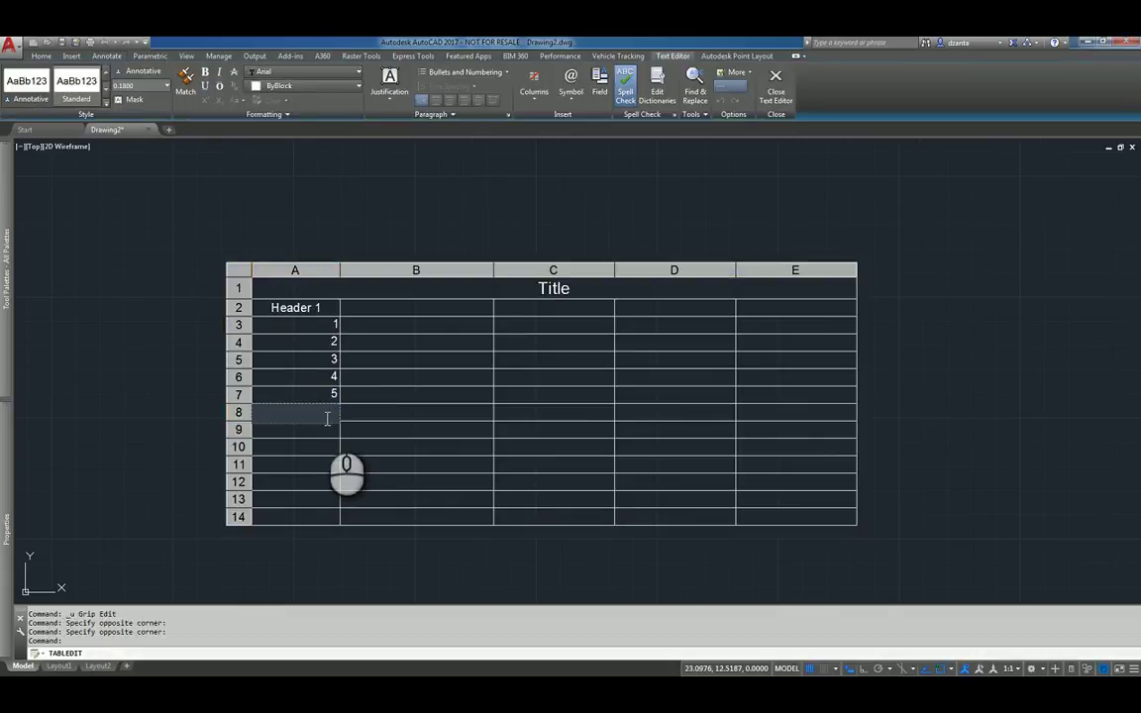
{"action": "left_click", "coordinate": [367, 245]}
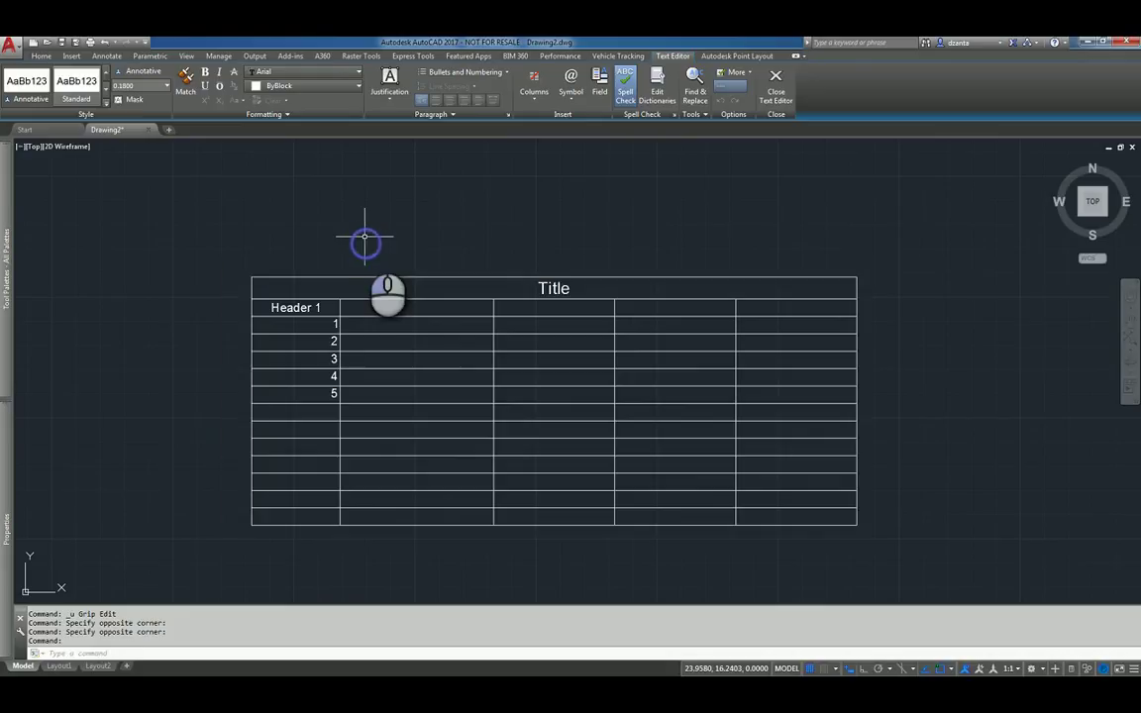
Select cell B8 and insert five rows below it
{"action": "left_click", "coordinate": [365, 414]}
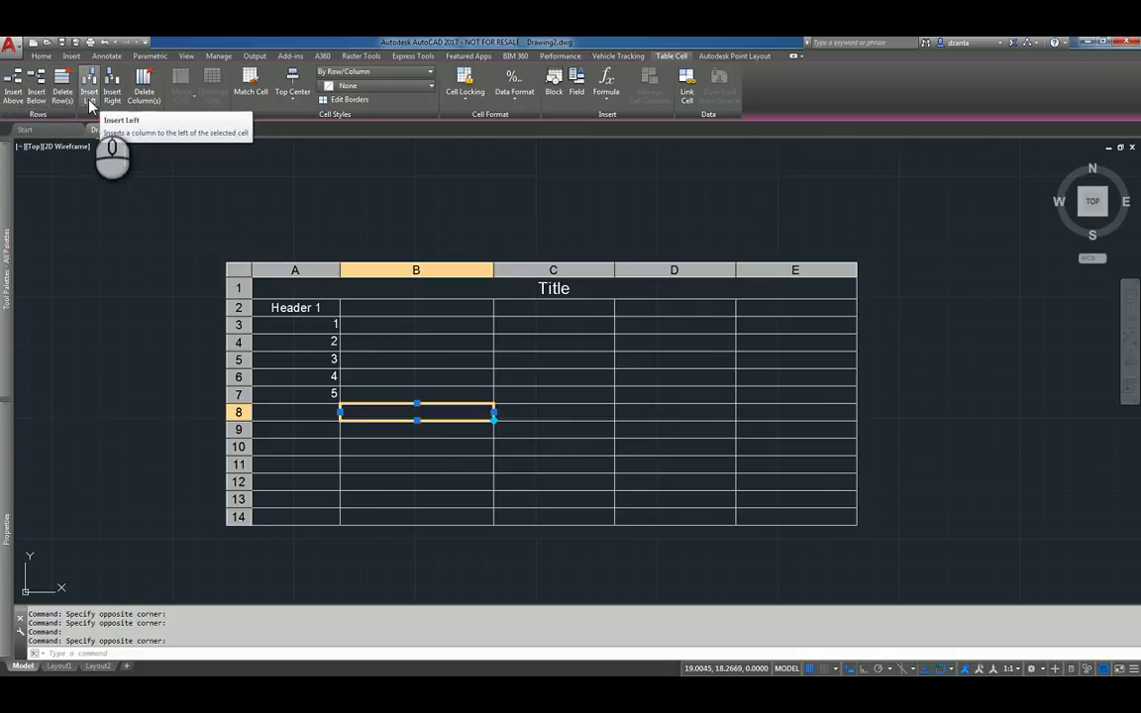
{"action": "left_click", "coordinate": [37, 96]}
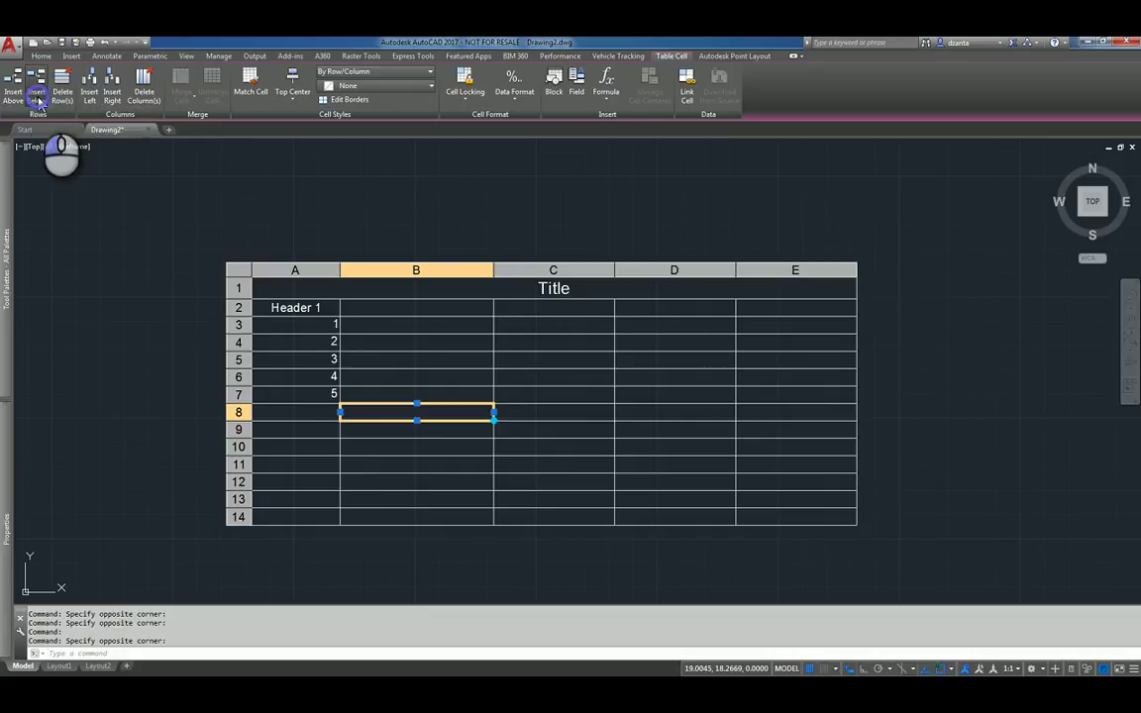
{"action": "left_click", "coordinate": [38, 96]}
{"action": "left_click", "coordinate": [38, 97]}
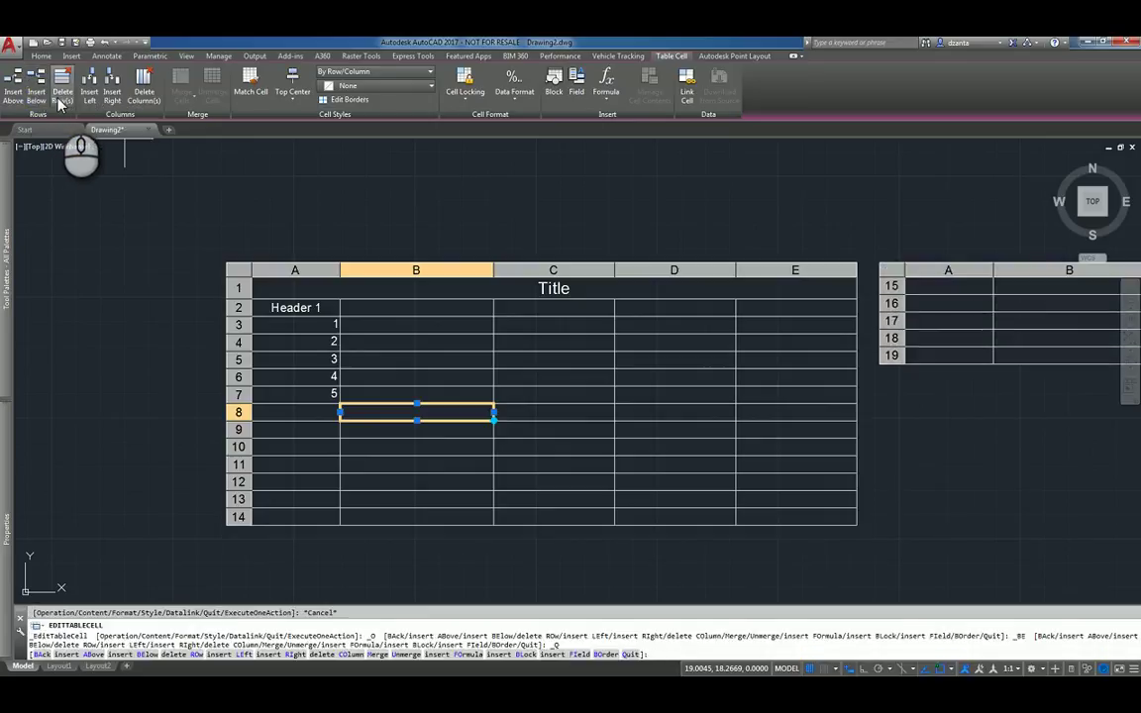
Delete four rows starting at row 8, keeping rows 1 to 15 in the table
{"action": "left_click", "coordinate": [63, 96]}
{"action": "left_click", "coordinate": [63, 96]}
{"action": "left_click", "coordinate": [63, 96]}
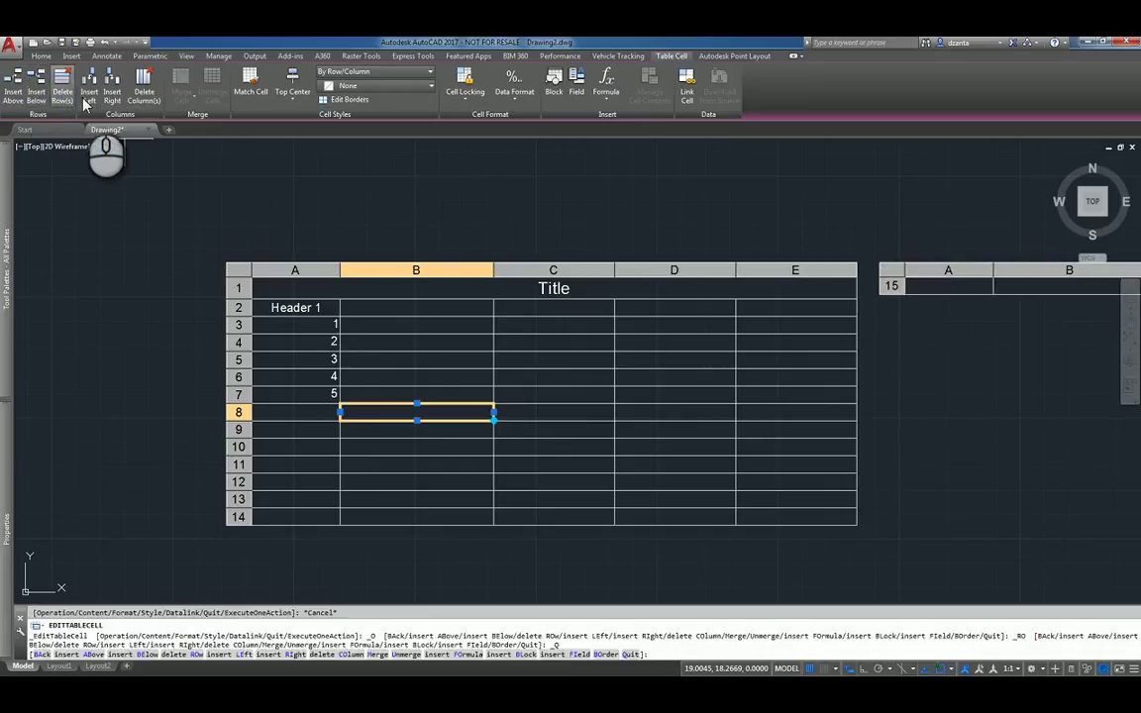
Insert three columns to the left of the selected cell in column B, and additional columns to its right
{"action": "left_click", "coordinate": [91, 101]}
{"action": "left_click", "coordinate": [91, 101]}
{"action": "left_click", "coordinate": [91, 101]}
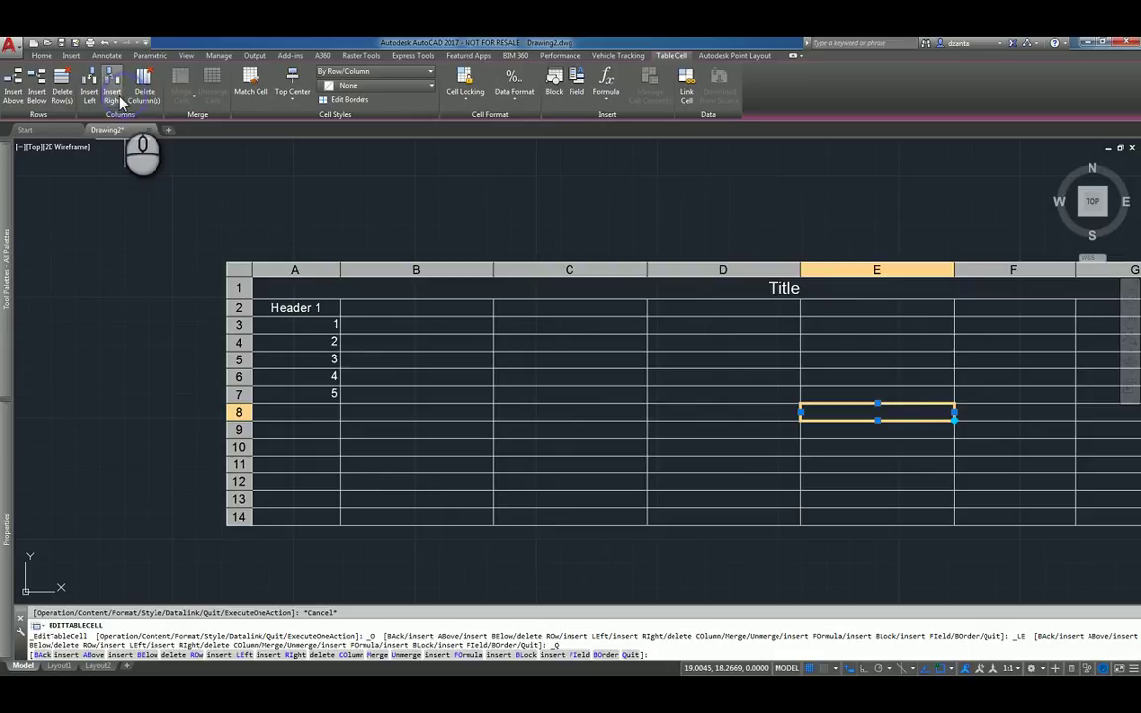
{"action": "left_click", "coordinate": [119, 100]}
{"action": "left_click", "coordinate": [119, 100]}
{"action": "left_click", "coordinate": [119, 100]}
Delete columns repeatedly from the selected cell's column until only columns A to C remain, and end the cell editing command
{"action": "left_click", "coordinate": [144, 99]}
{"action": "left_click", "coordinate": [143, 99]}
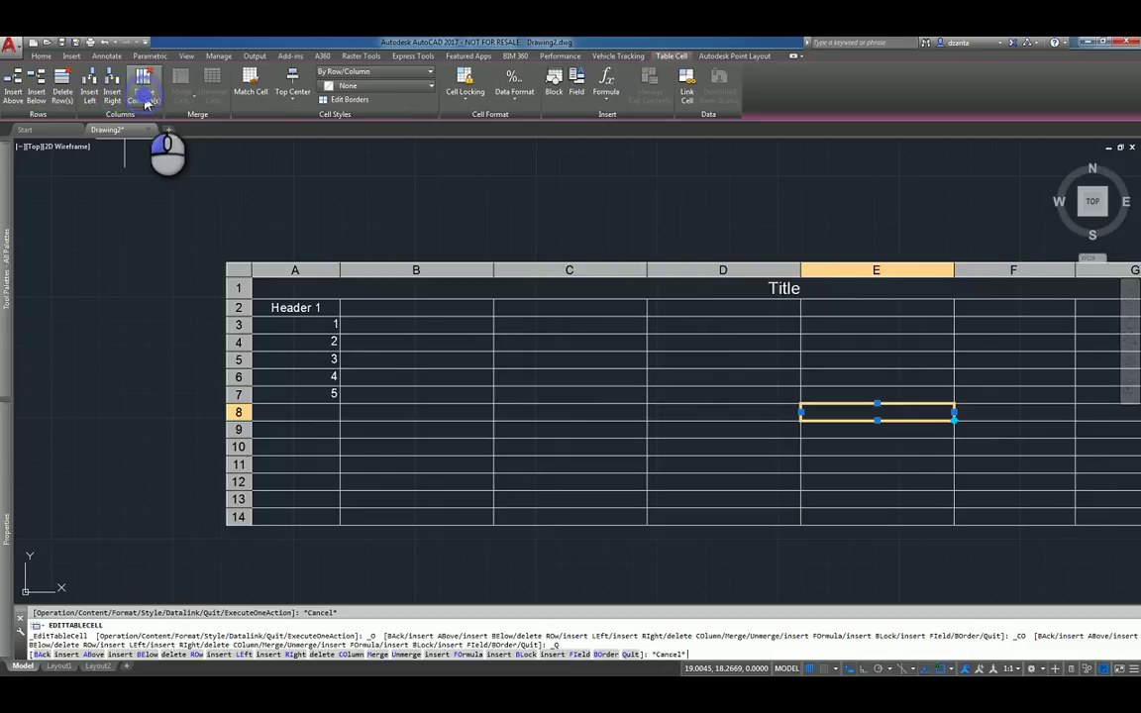
{"action": "left_click", "coordinate": [144, 99]}
{"action": "left_click", "coordinate": [145, 100]}
{"action": "left_click", "coordinate": [145, 100]}
{"action": "left_click", "coordinate": [144, 100]}
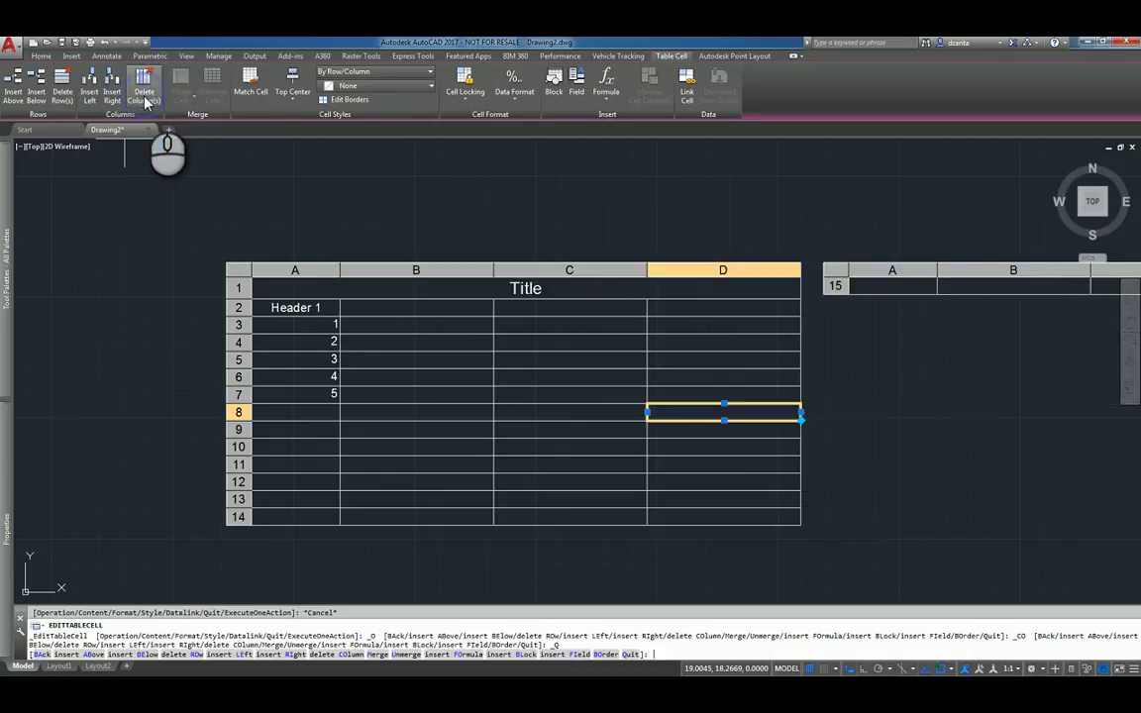
{"action": "left_click", "coordinate": [145, 100]}
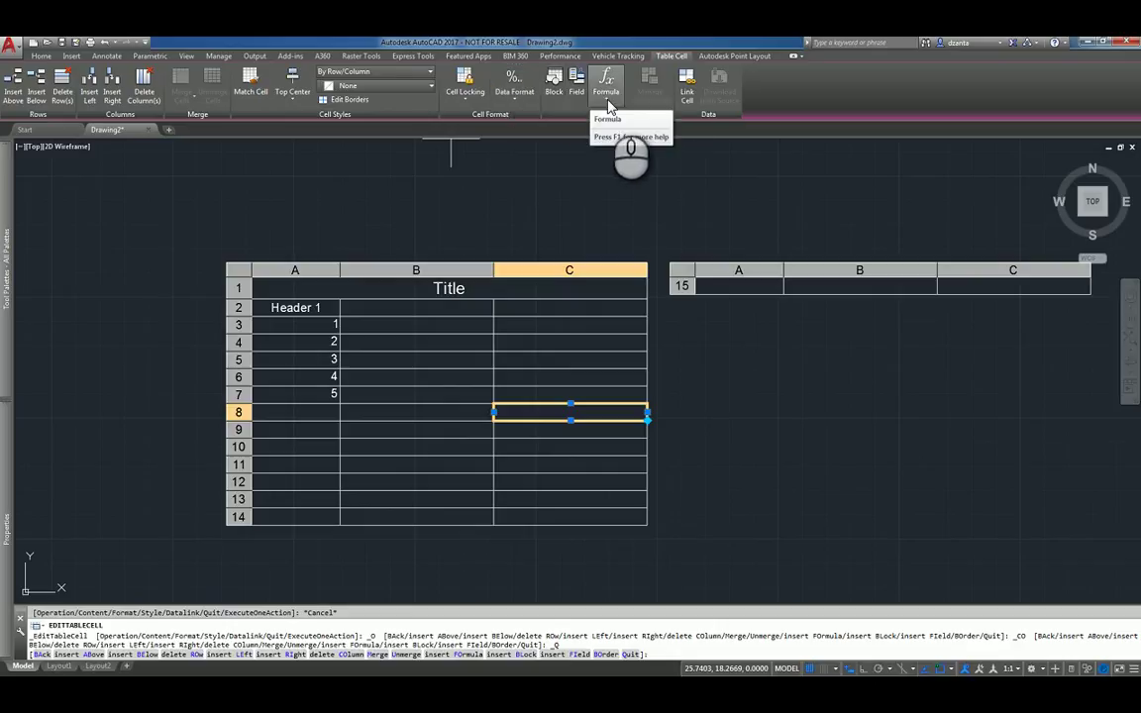
{"action": "key", "text": "Escape"}
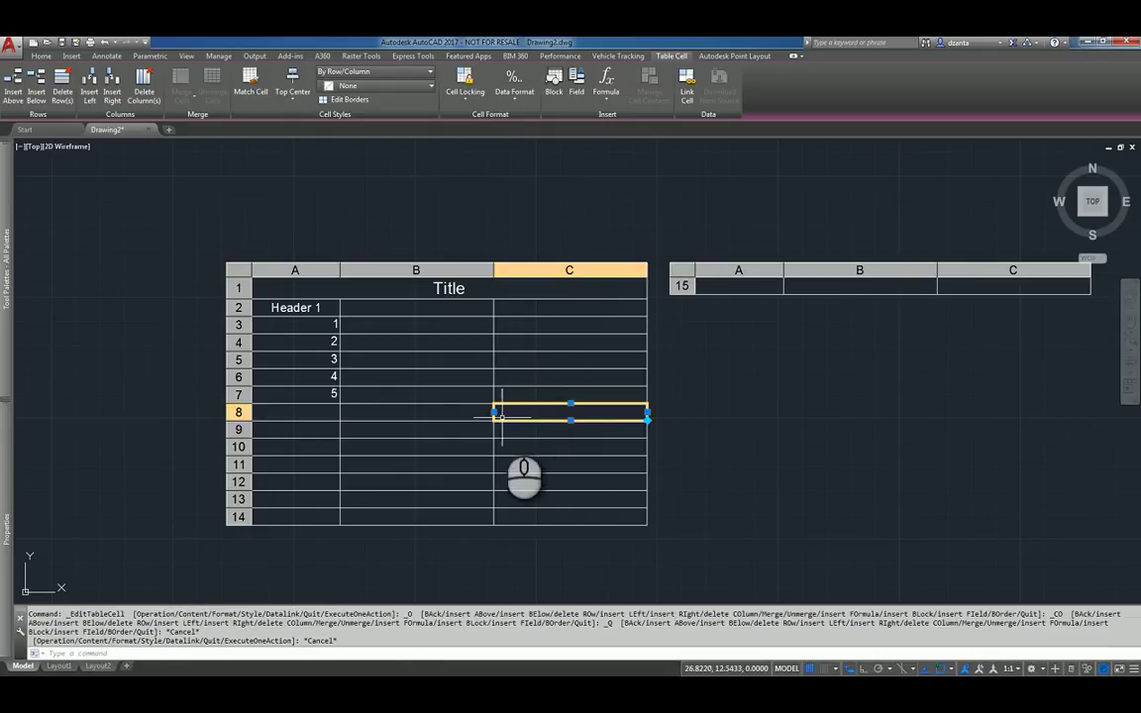
Open cell B9 for text editing to review the text formatting options, and leave it without entering anything
{"action": "left_click", "coordinate": [471, 430]}
{"action": "double_click", "coordinate": [472, 432]}
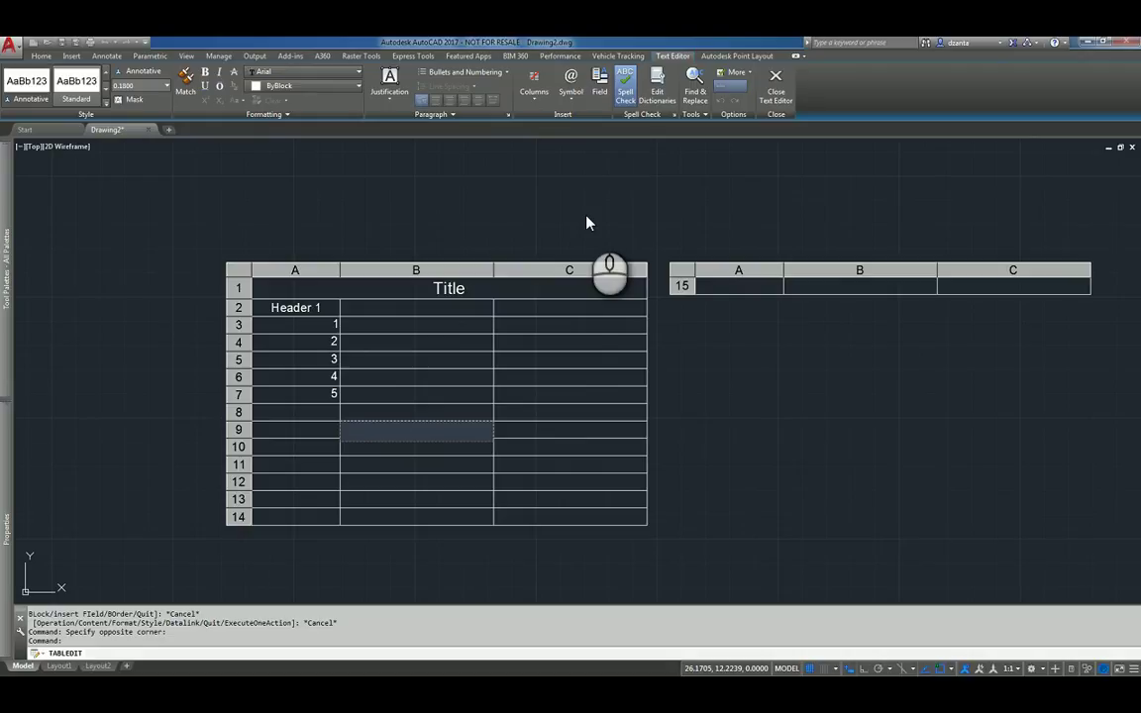
{"action": "key", "text": "Escape"}
{"action": "key", "text": "Escape"}
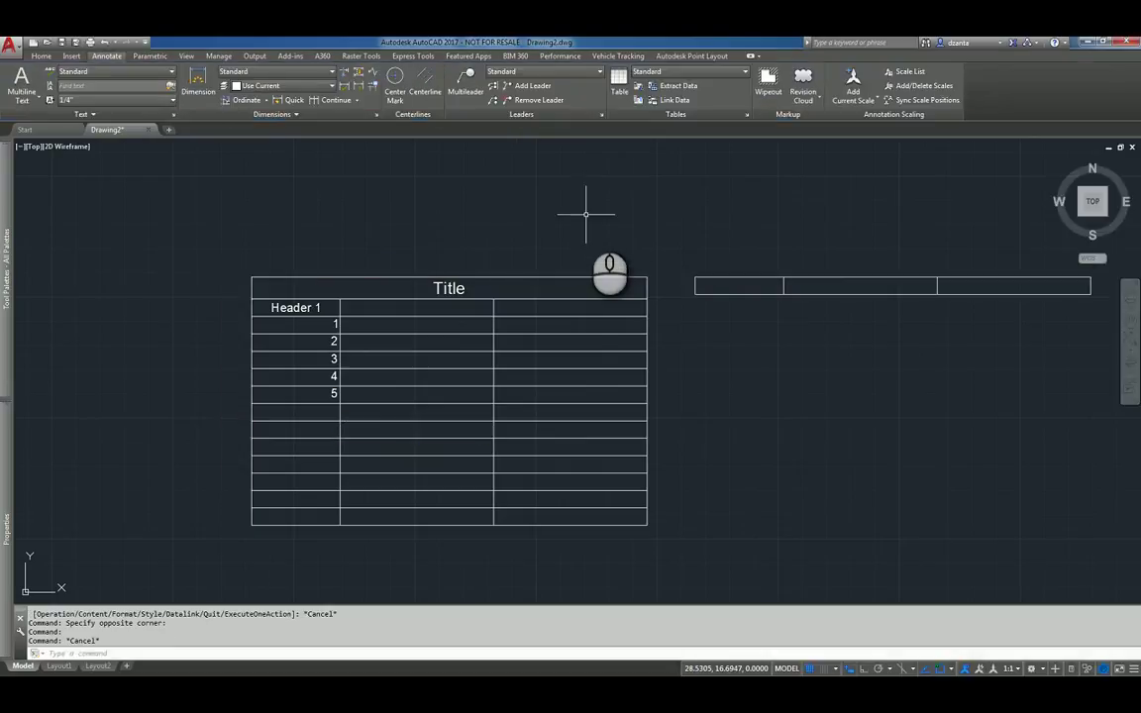
{"action": "scroll", "coordinate": [594, 222], "scroll_direction": "down", "scroll_amount": 2}
{"action": "middle_click_drag", "start_coordinate": [705, 308], "coordinate": [462, 332]}
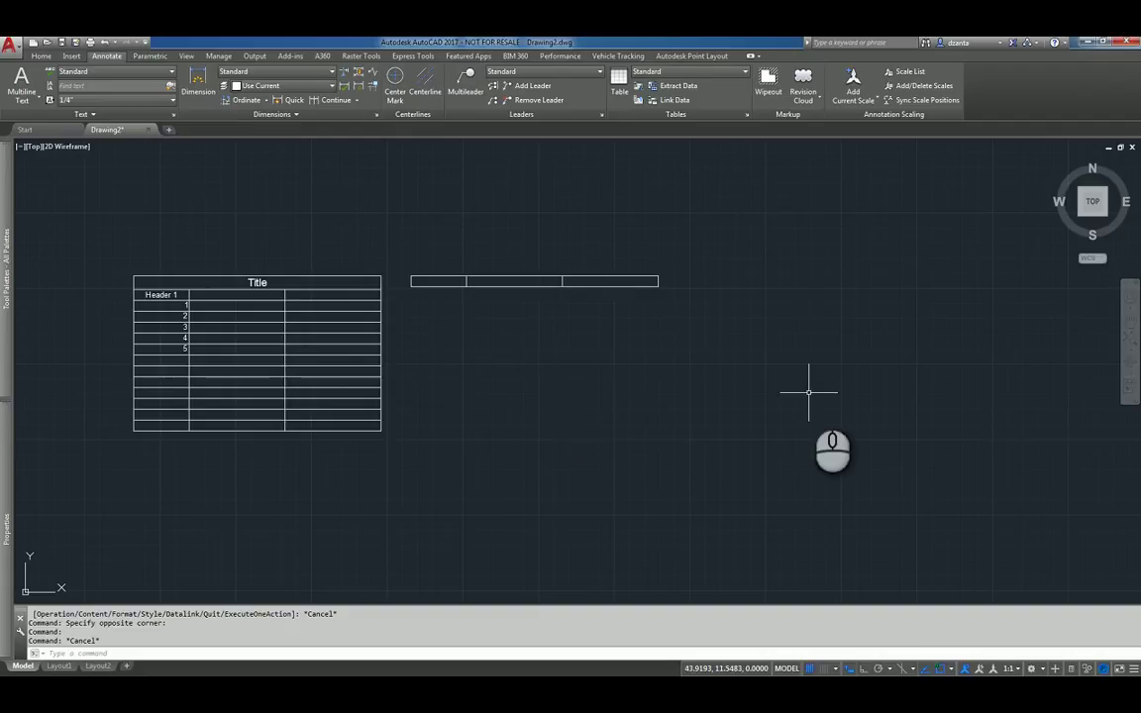
{"action": "middle_click_drag", "start_coordinate": [808, 393], "coordinate": [731, 411]}
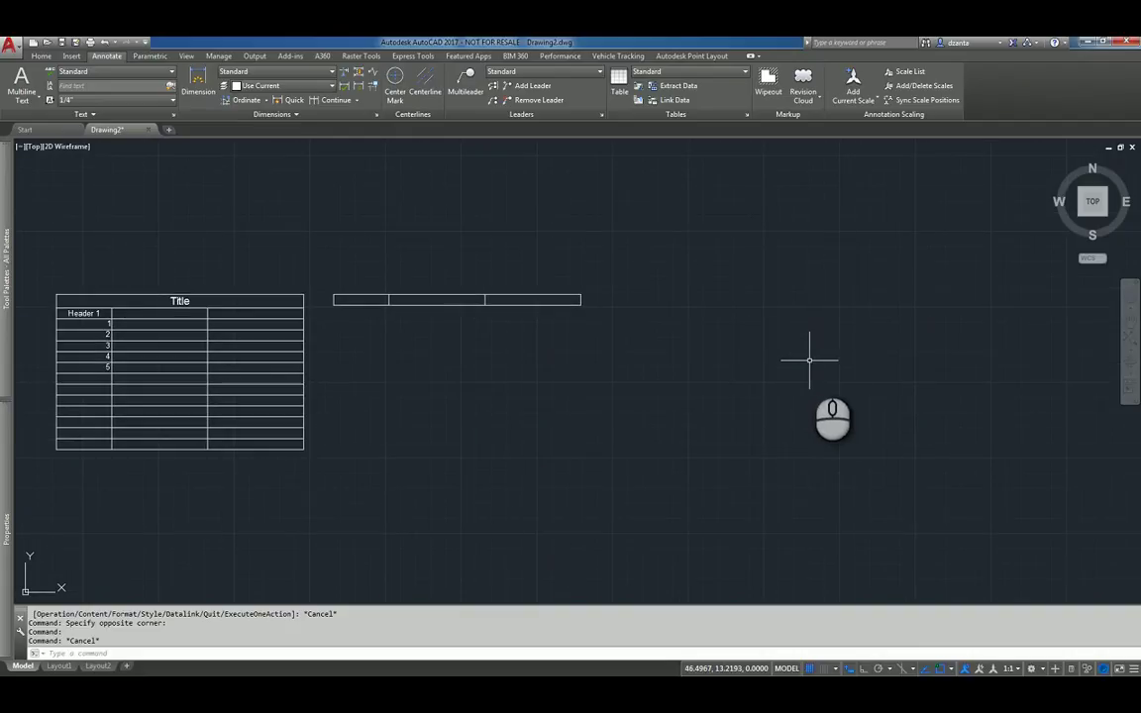